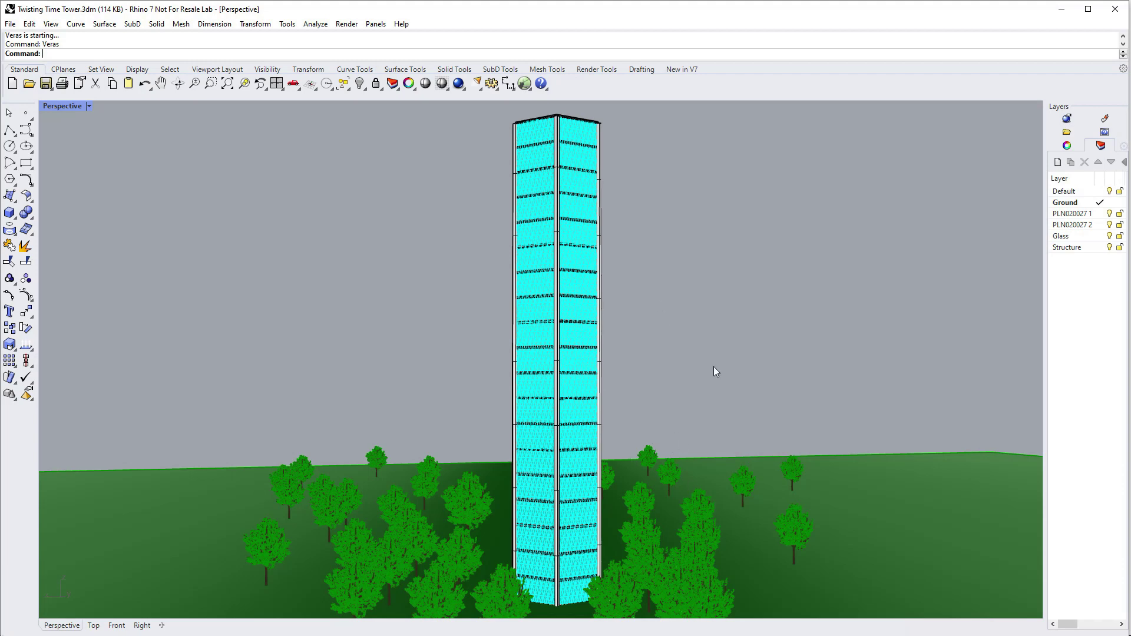
- Launch Veras again and place its enlarged window beside the Rhino perspective view
key(Up)
key(Return)
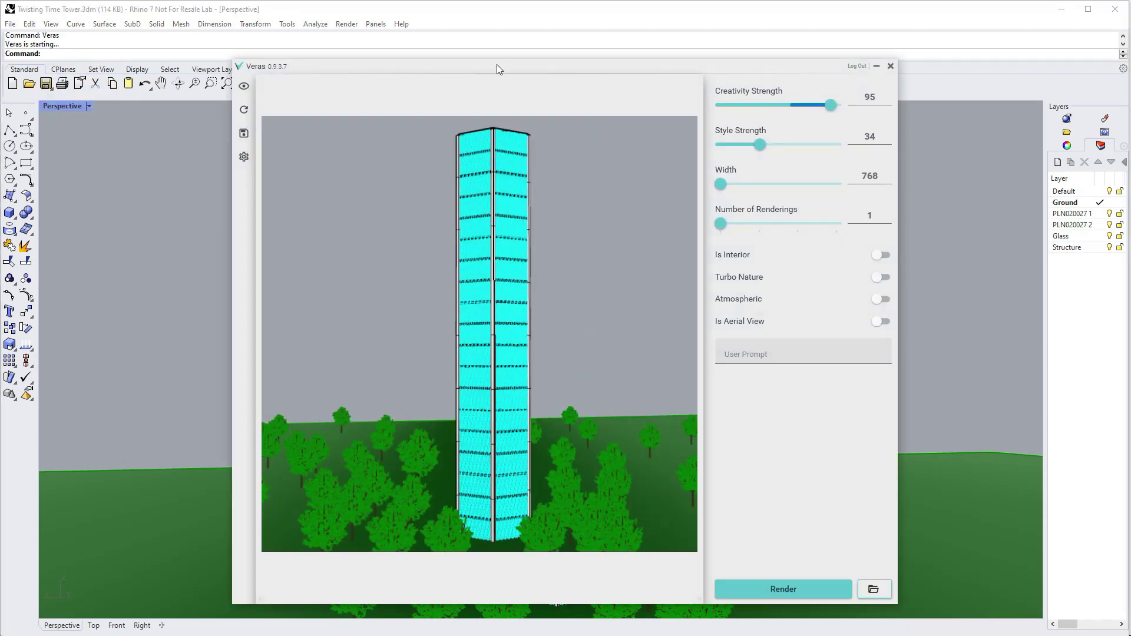
drag(496, 65, 729, 7)
drag(1126, 570, 420, 633)
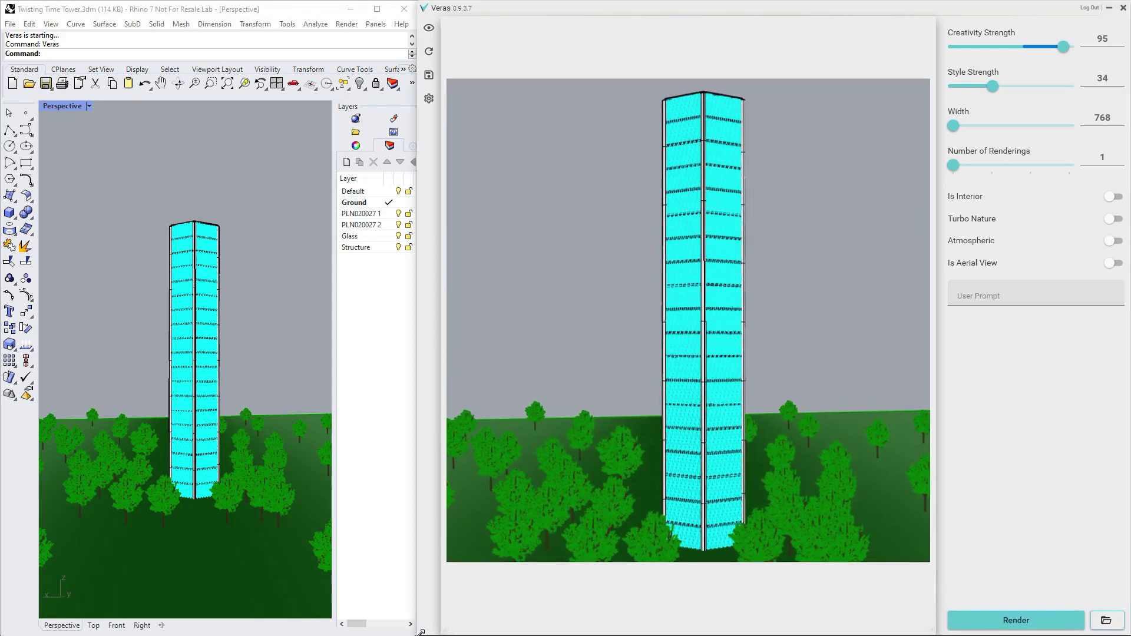
- Render the tower in Veras without a prompt and again with the prompt "skyscraper in miami"
click(1015, 613)
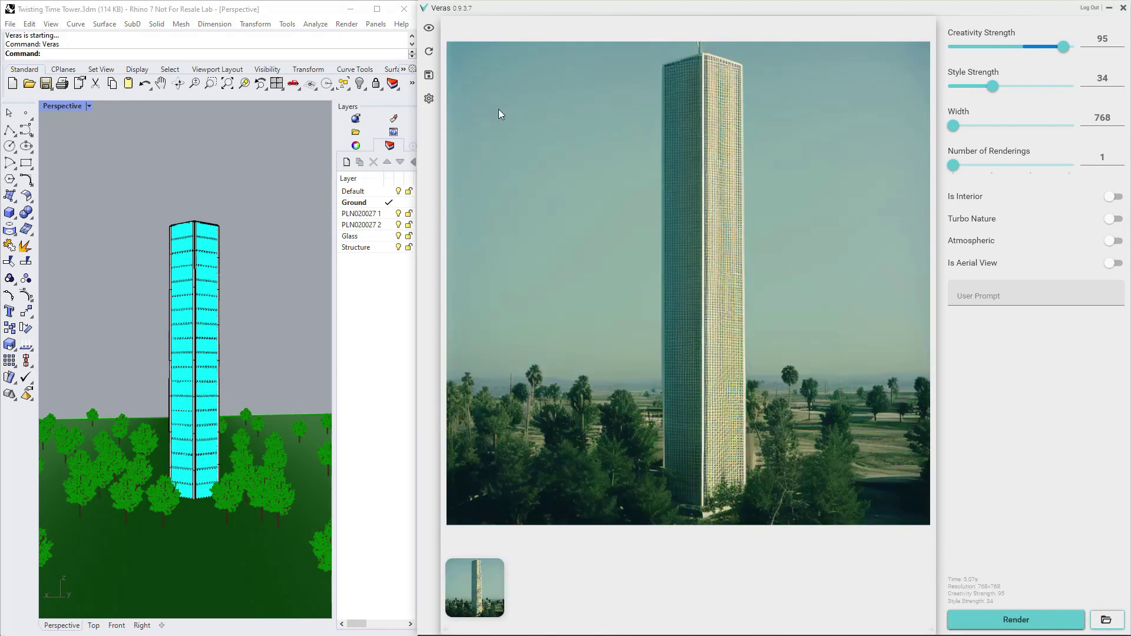
click(271, 403)
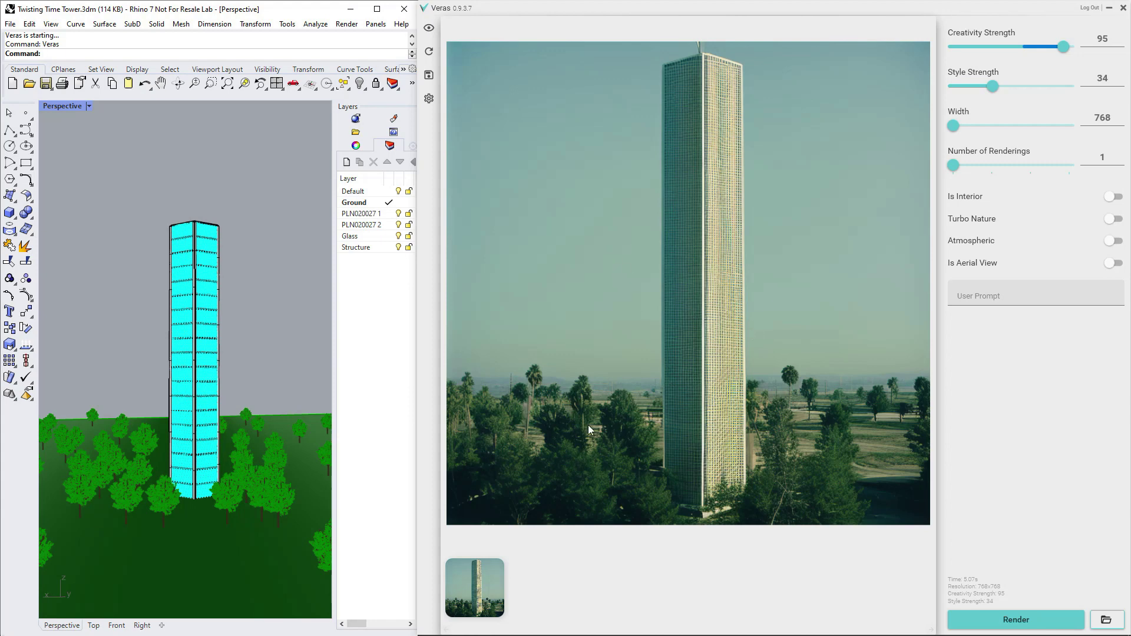
click(975, 294)
text(skyscr)
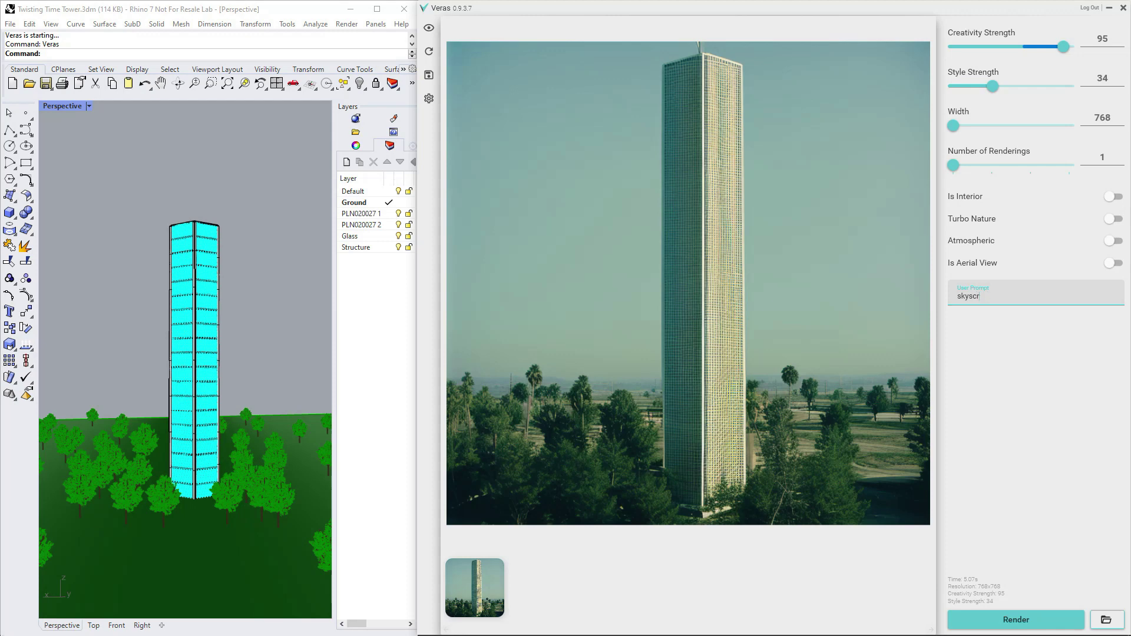
text(aper in miami)
click(1028, 614)
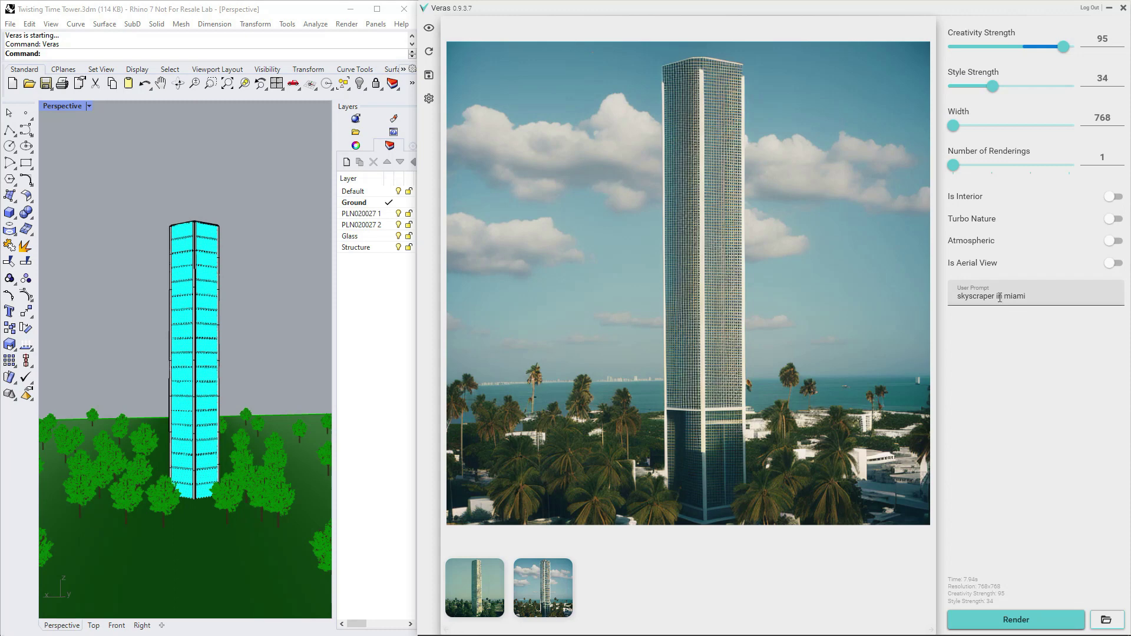
- Change the prompt to "skyscraper in alaska" and render the tower
drag(1041, 295, 1002, 297)
text(alaska)
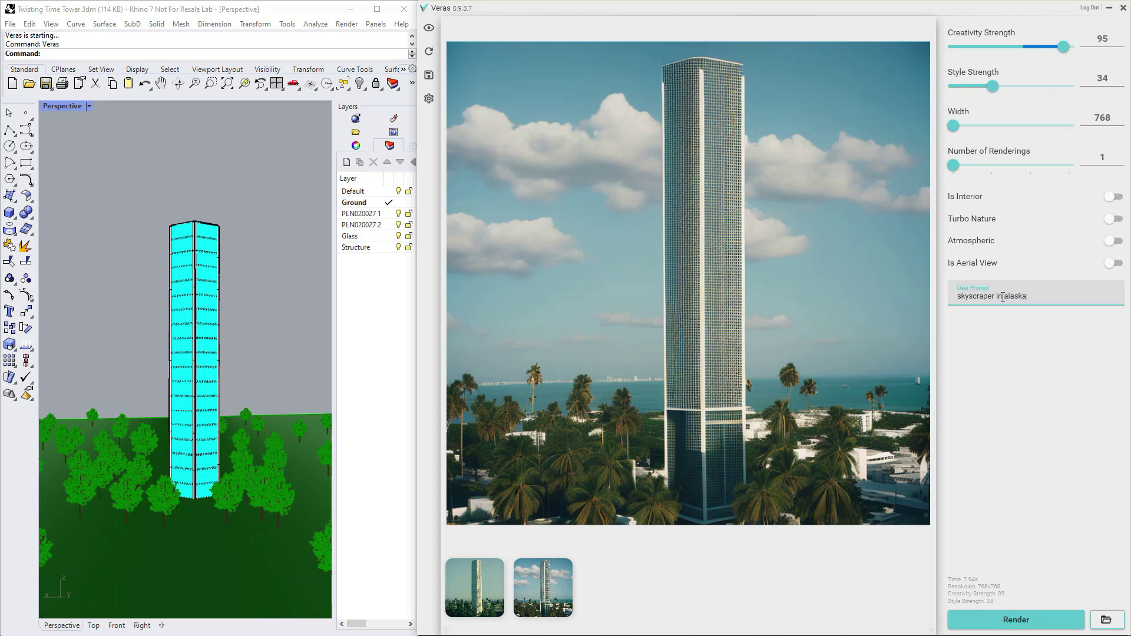
click(1012, 618)
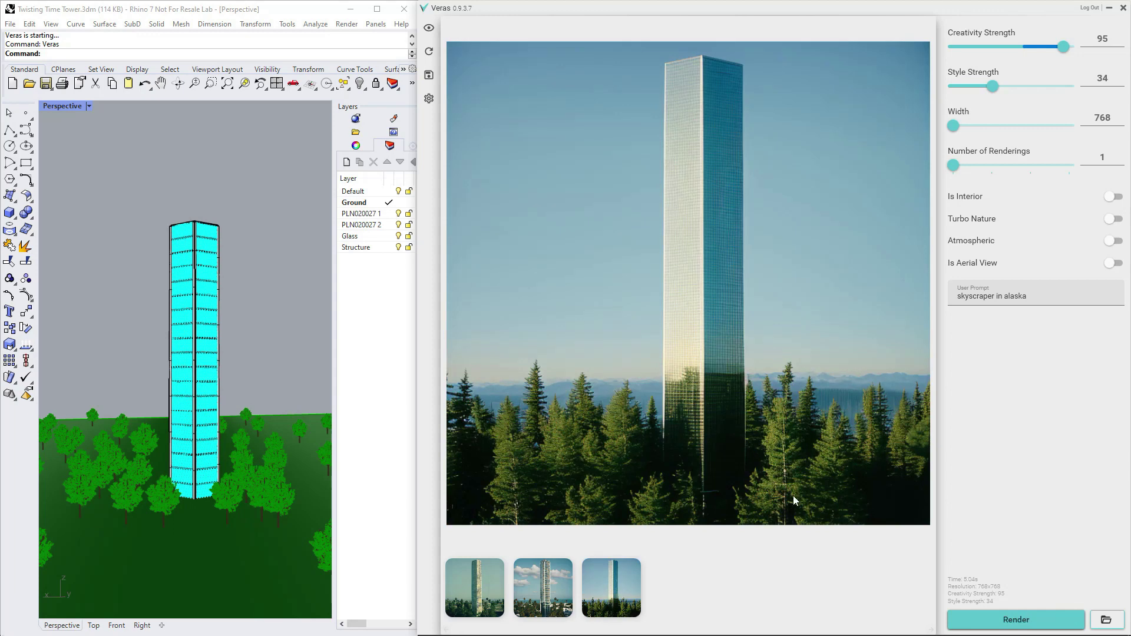
- Render with the prompt "beautiful high end rendering of modern parametric skyscraper backlit with soft white lights and glass curtainwall, parametric archtiecture, city background"
click(1028, 297)
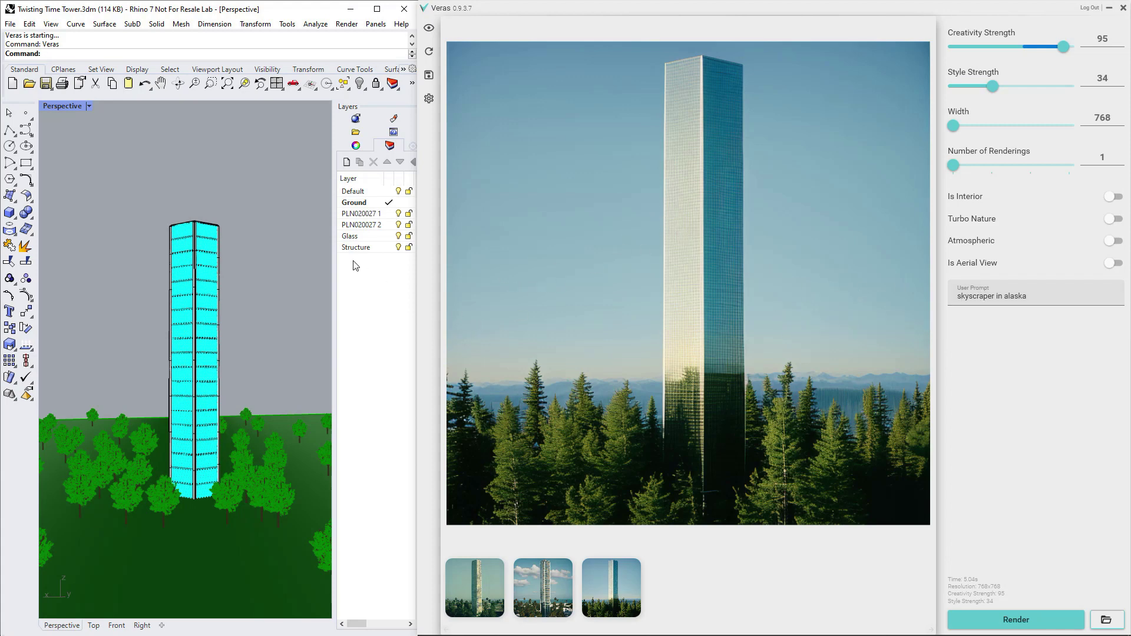
triple_click(952, 299)
text(beautiful high end rendering of modern)
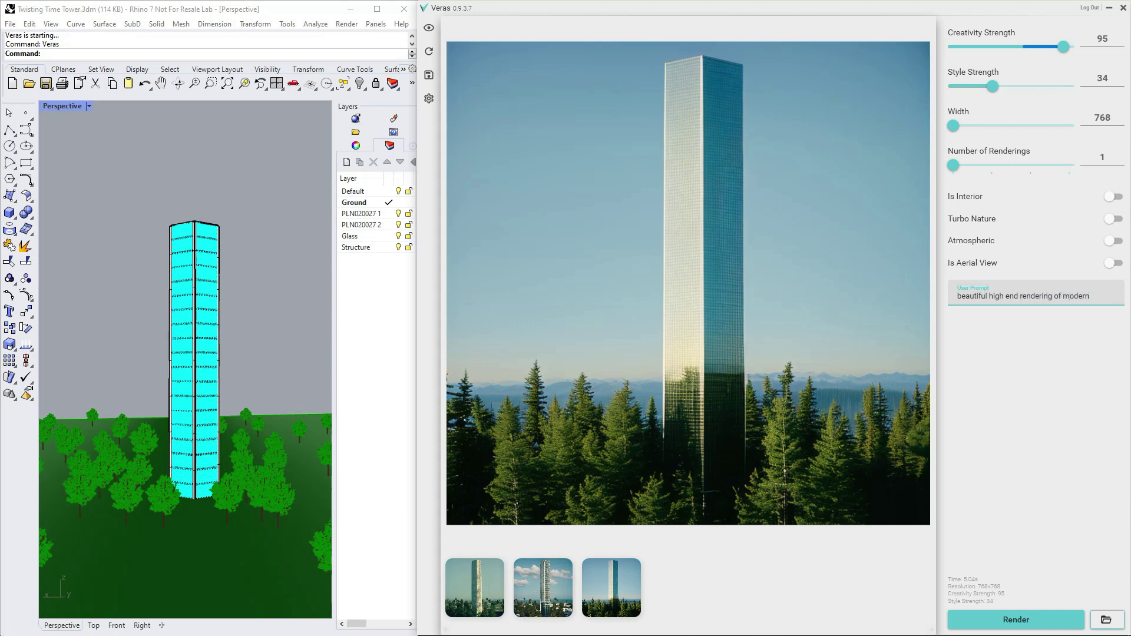
text( parametric skyscraper back)
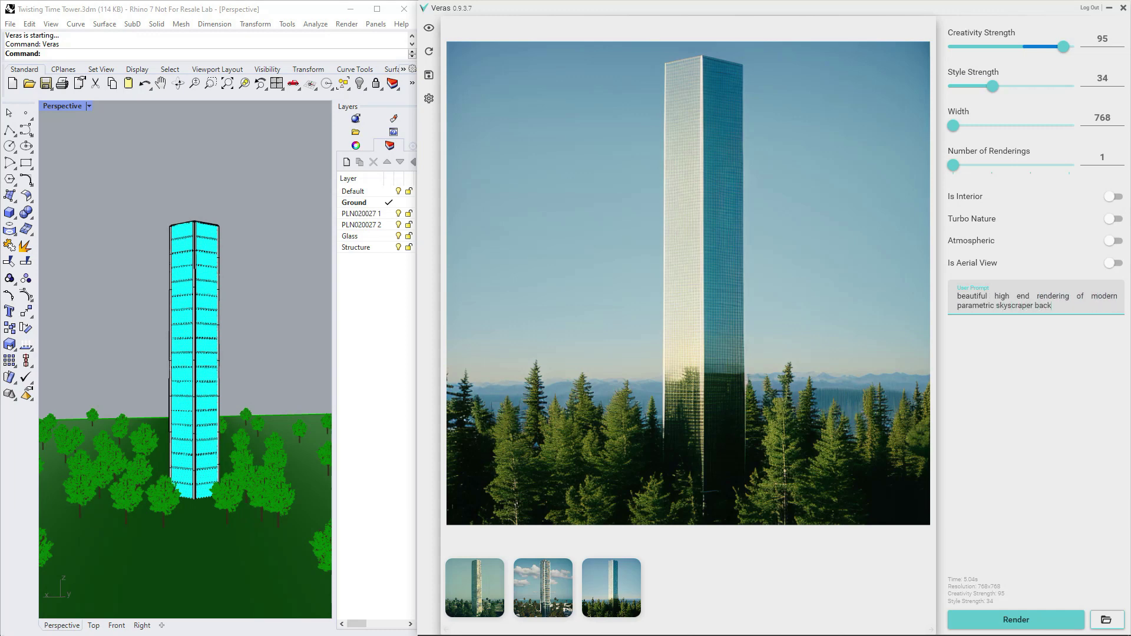
text(lit with soft white lights and glass cu)
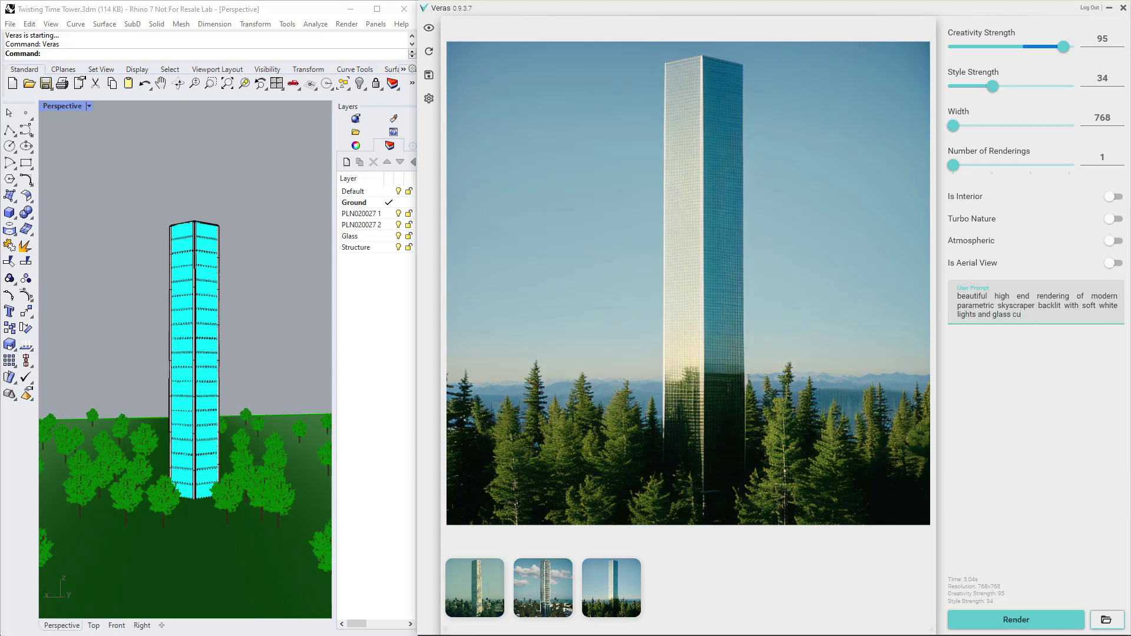
text(rtainwall, parametric archtiecture, city background,)
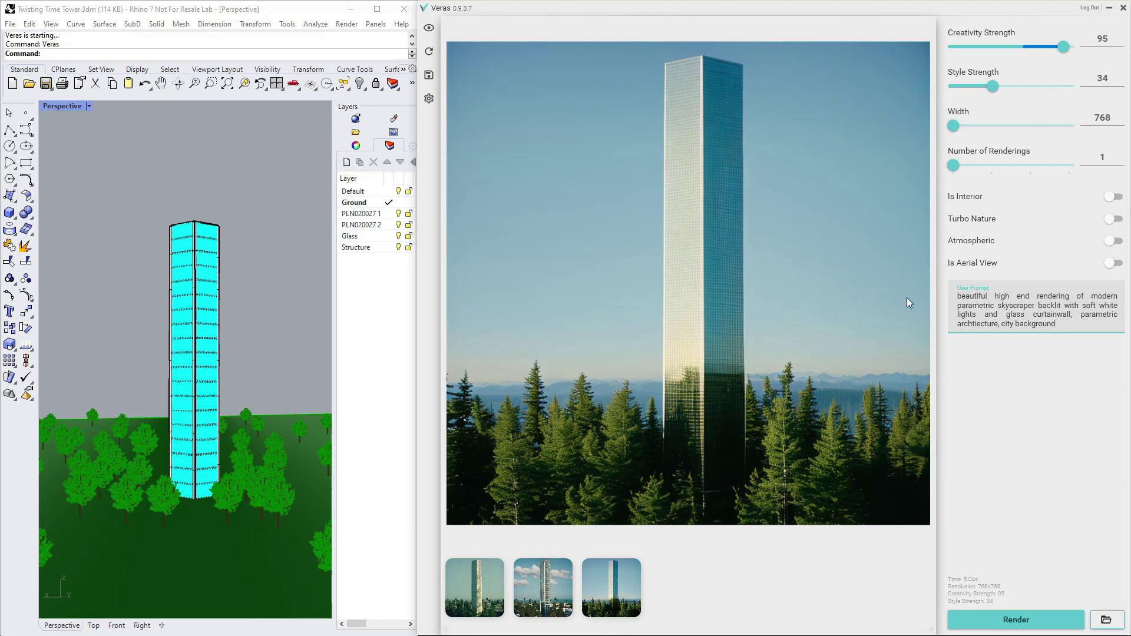
click(1020, 619)
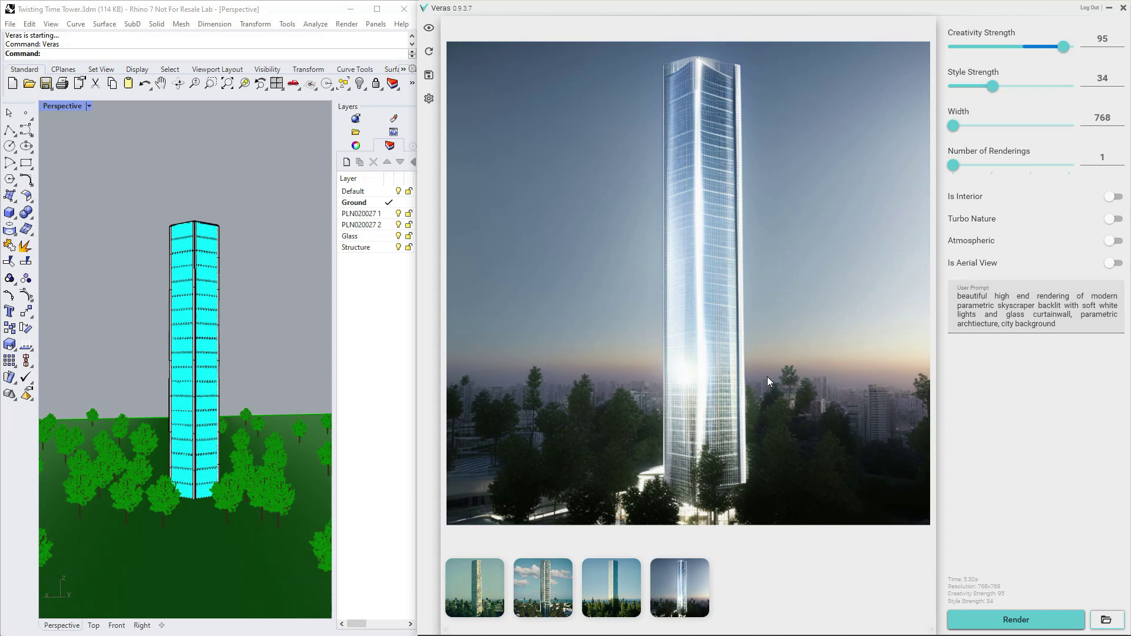
- Hide the Glass and Structure layers in Rhino and open Grasshopper
click(354, 235)
shift+click(365, 247)
click(398, 236)
text(Grashopper)
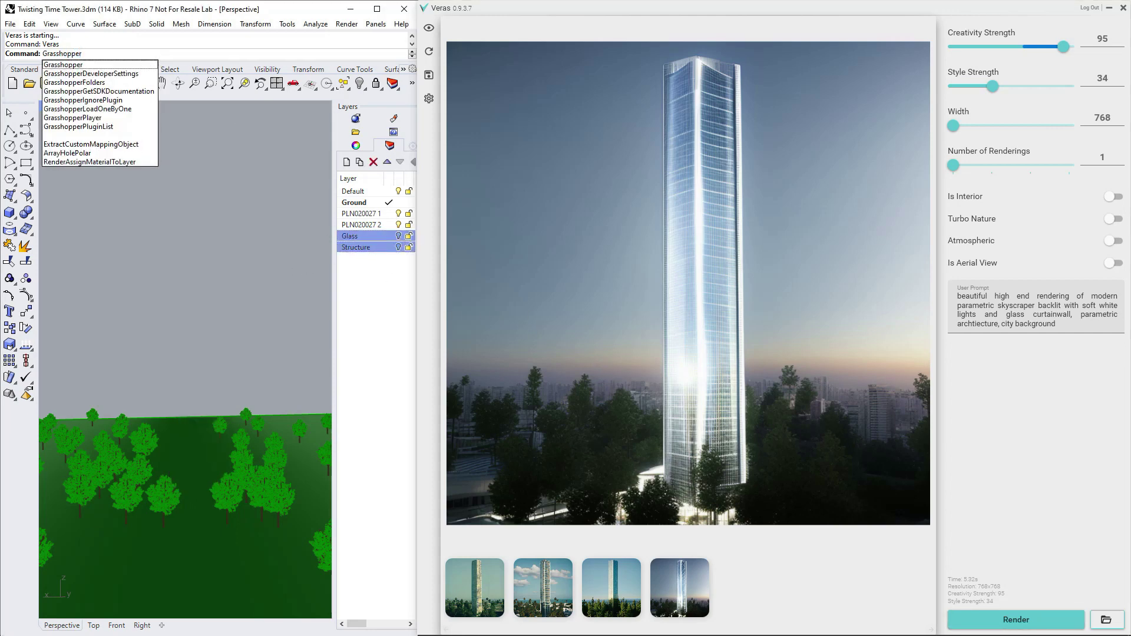
key(Return)
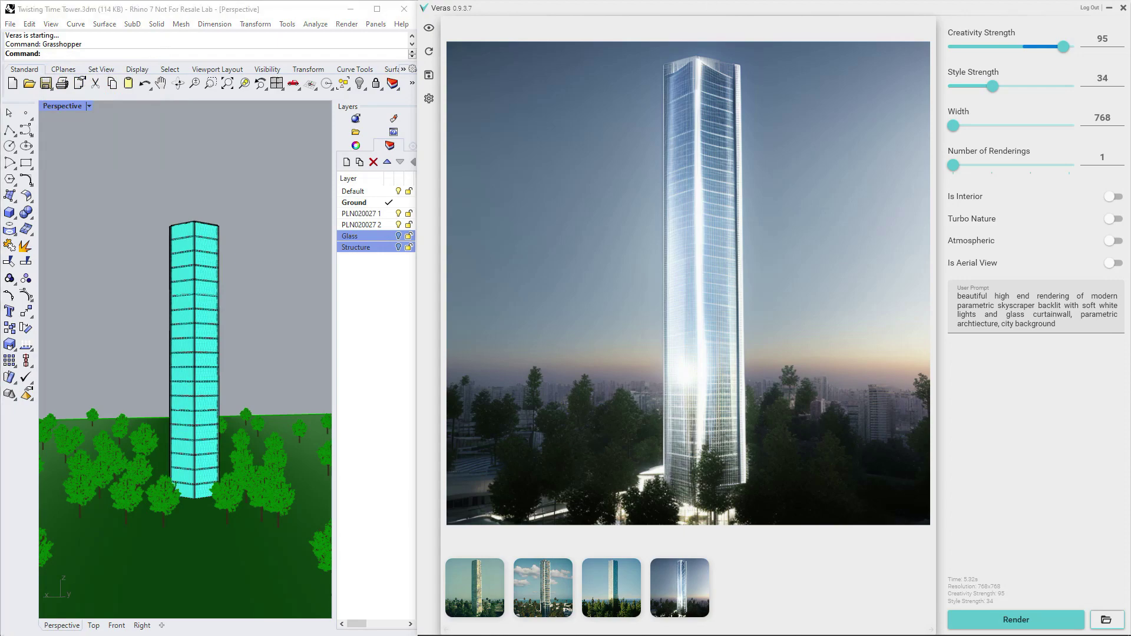
- Shrink the Grasshopper window over the Rhino view, keeping the tower and the Radius-to-Floor Overhang sliders in sight
click(472, 174)
scroll(636, 336, down, 10)
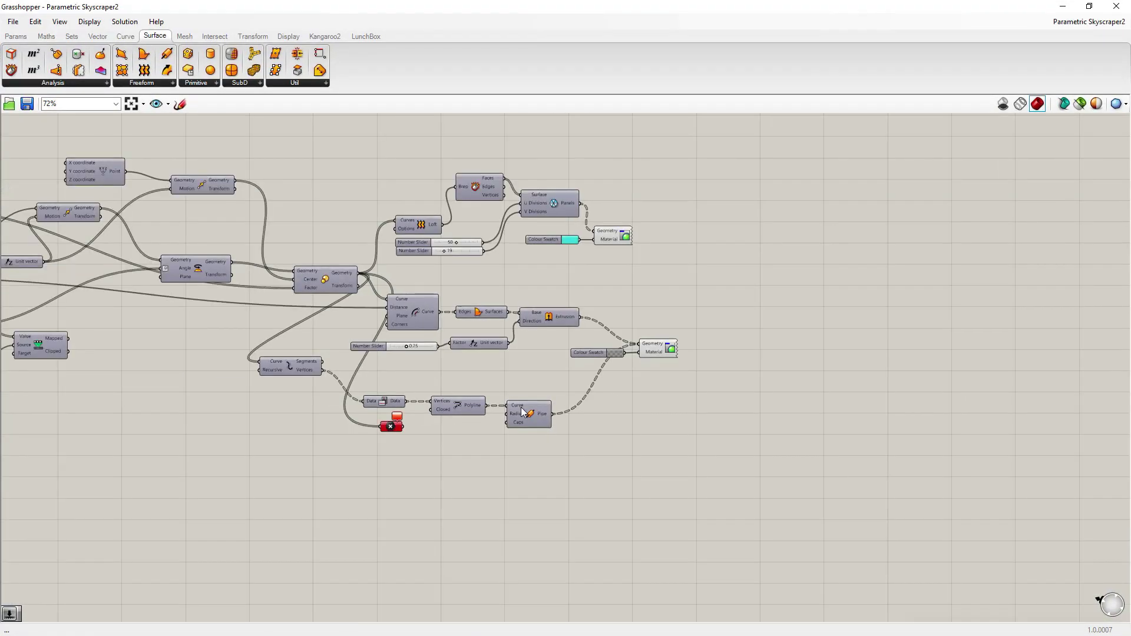
scroll(151, 323, up, 4)
scroll(93, 324, up, 7)
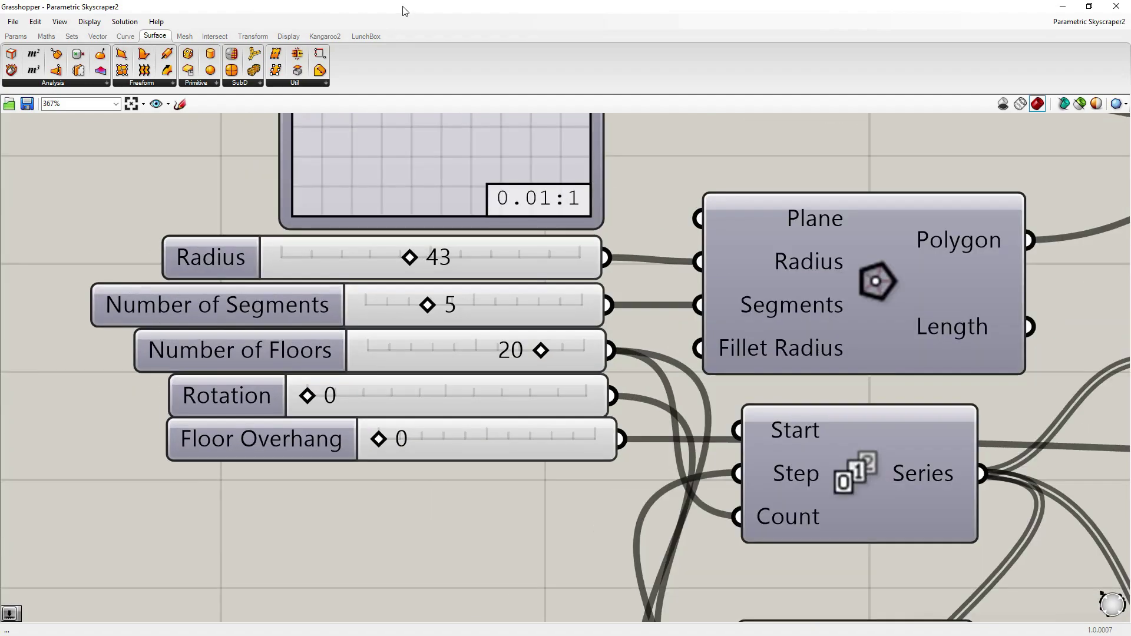
double_click(403, 11)
drag(366, 166, 342, 113)
scroll(350, 267, down, 7)
scroll(380, 290, up, 1)
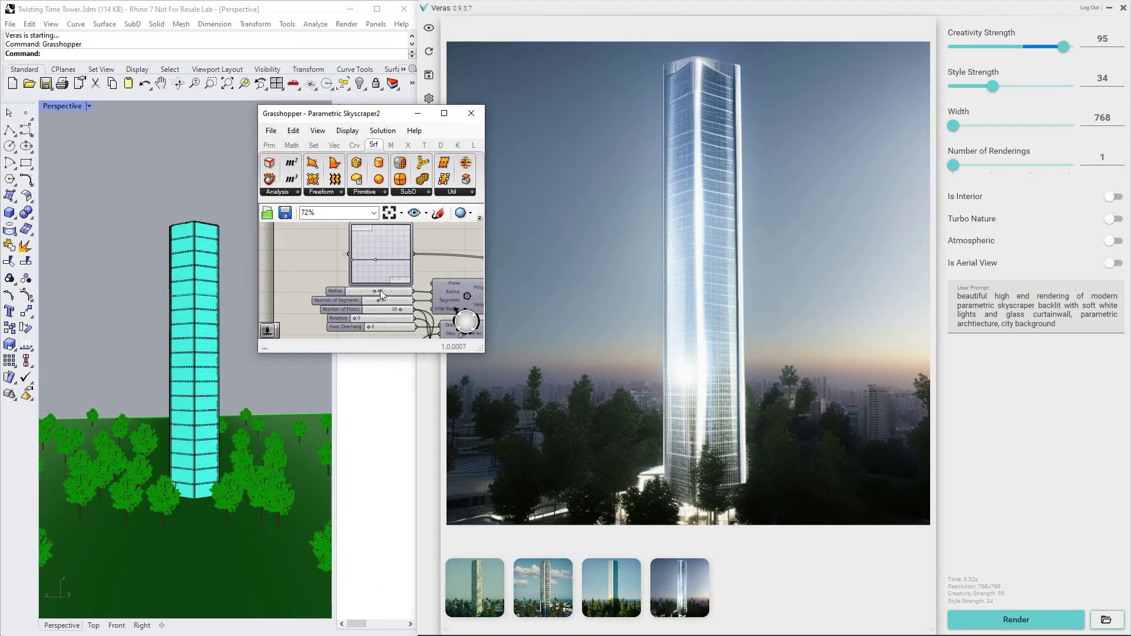
drag(388, 114, 377, 210)
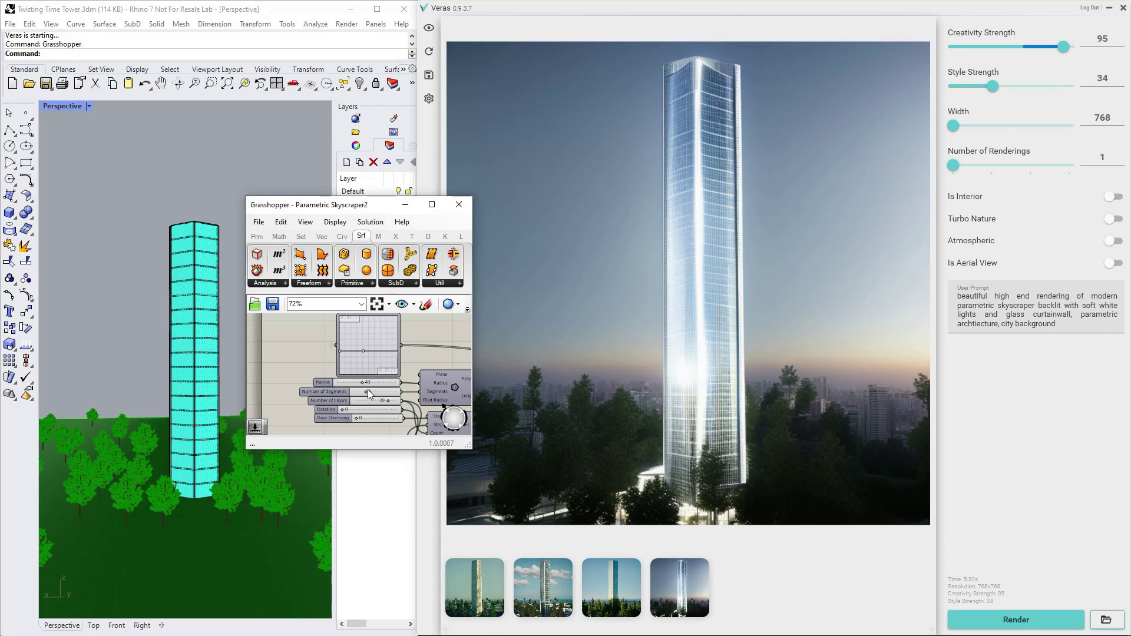
- Set the tower's Number of Floors to 19 and its Rotation to 5
mouse_move(388, 401)
mouse_down()
mouse_move(366, 402)
mouse_move(388, 399)
mouse_up()
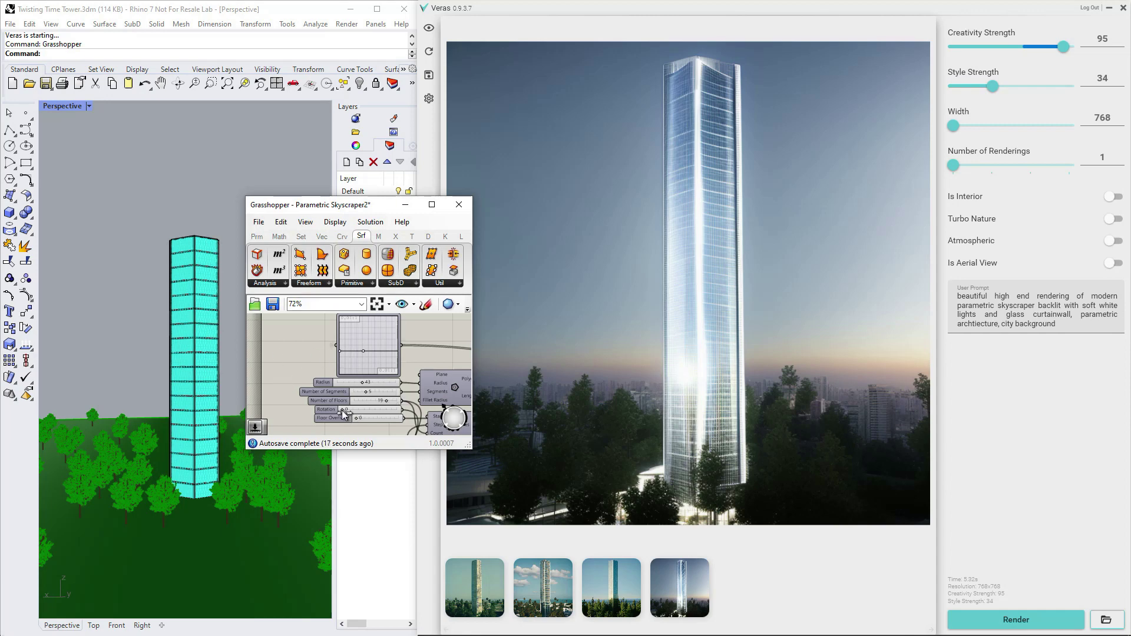
drag(346, 410, 371, 410)
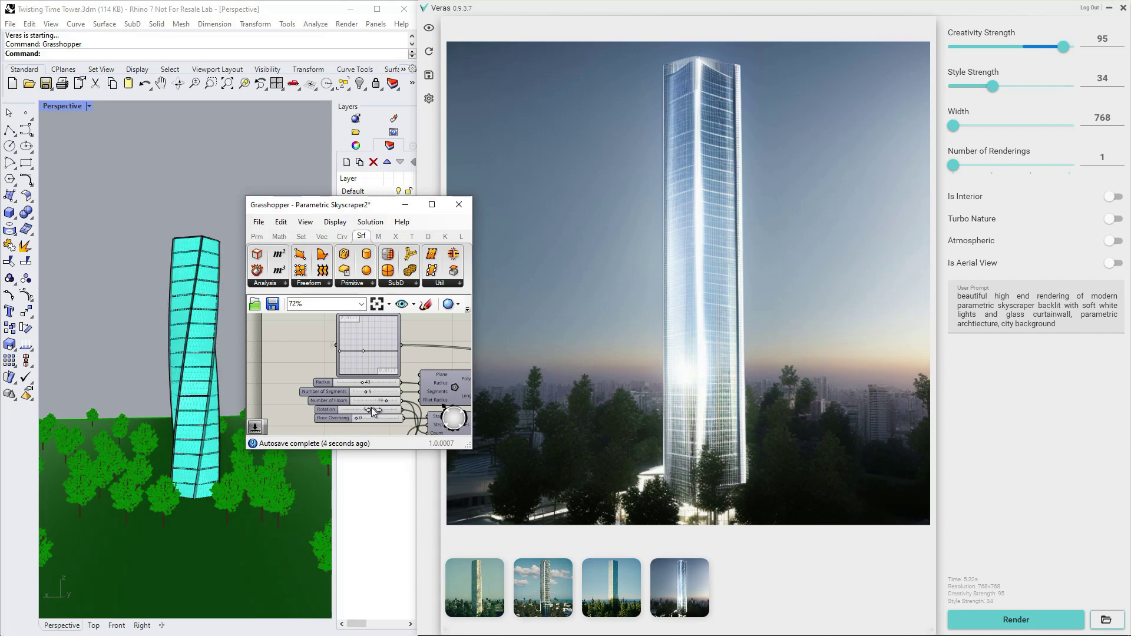
mouse_move(367, 393)
mouse_down()
mouse_move(356, 396)
mouse_move(367, 394)
mouse_up()
- Add "twisting" to the skyscraper description in the Veras prompt and render the twisted tower twice
click(1002, 292)
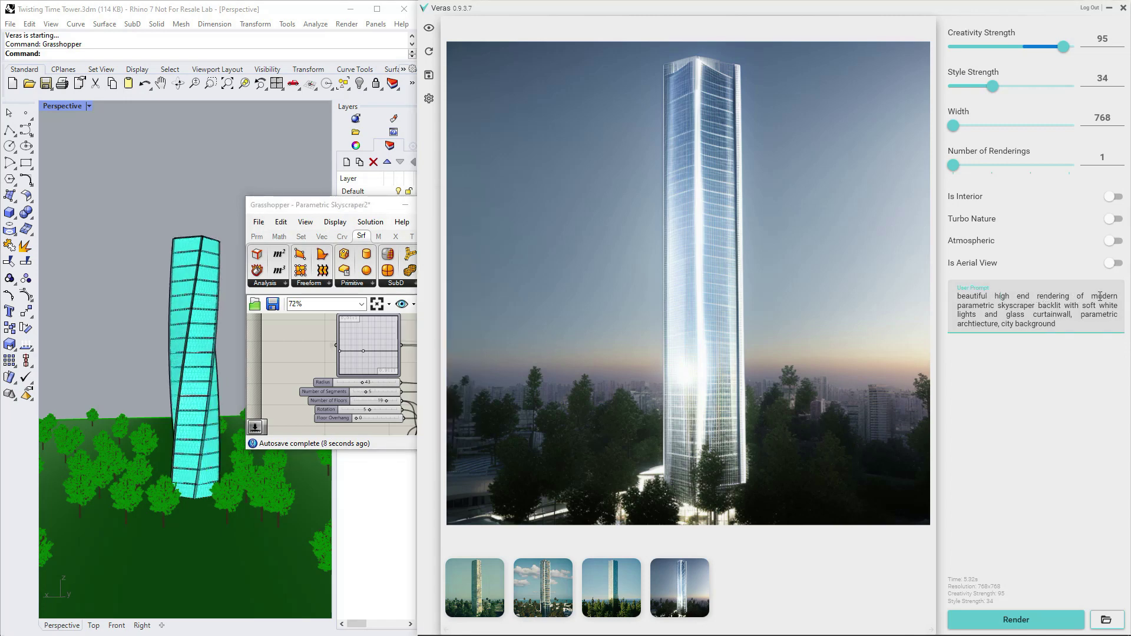
click(1086, 297)
text(twisting parametric)
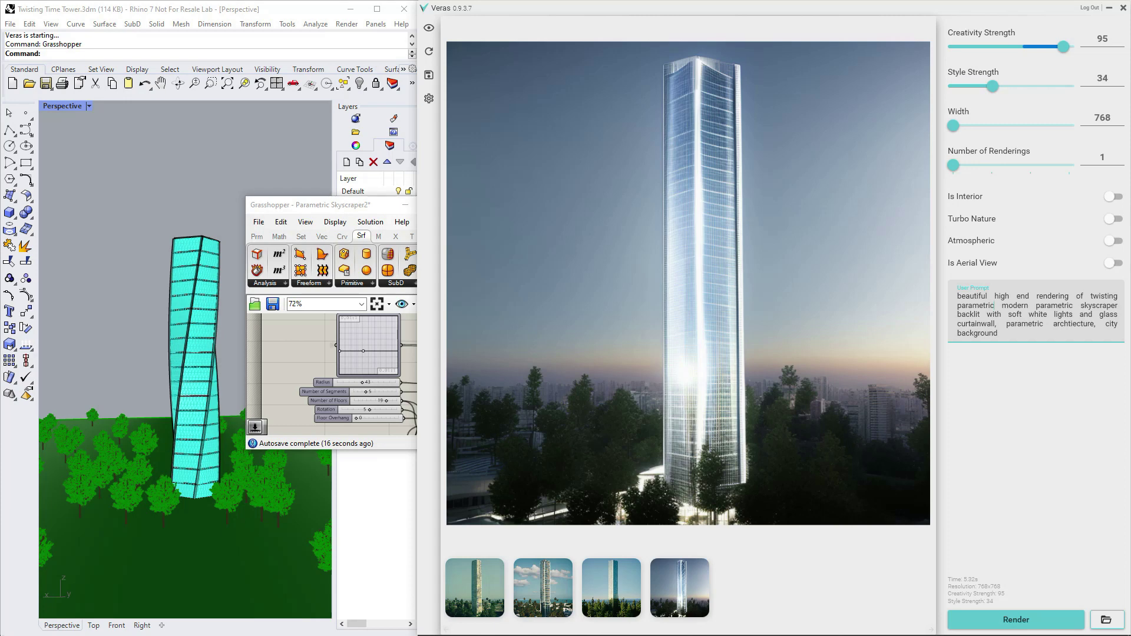
key(BackSpace)
key(BackSpace)
key(BackSpace)
key(BackSpace)
key(BackSpace)
key(BackSpace)
key(BackSpace)
key(BackSpace)
key(BackSpace)
key(BackSpace)
key(BackSpace)
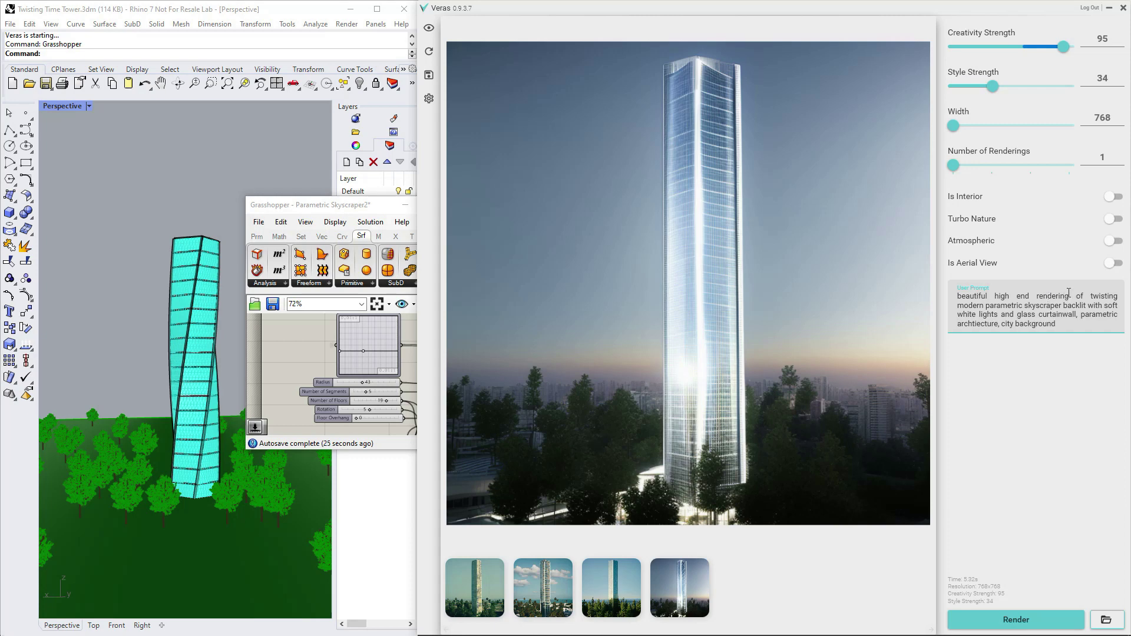
click(1005, 614)
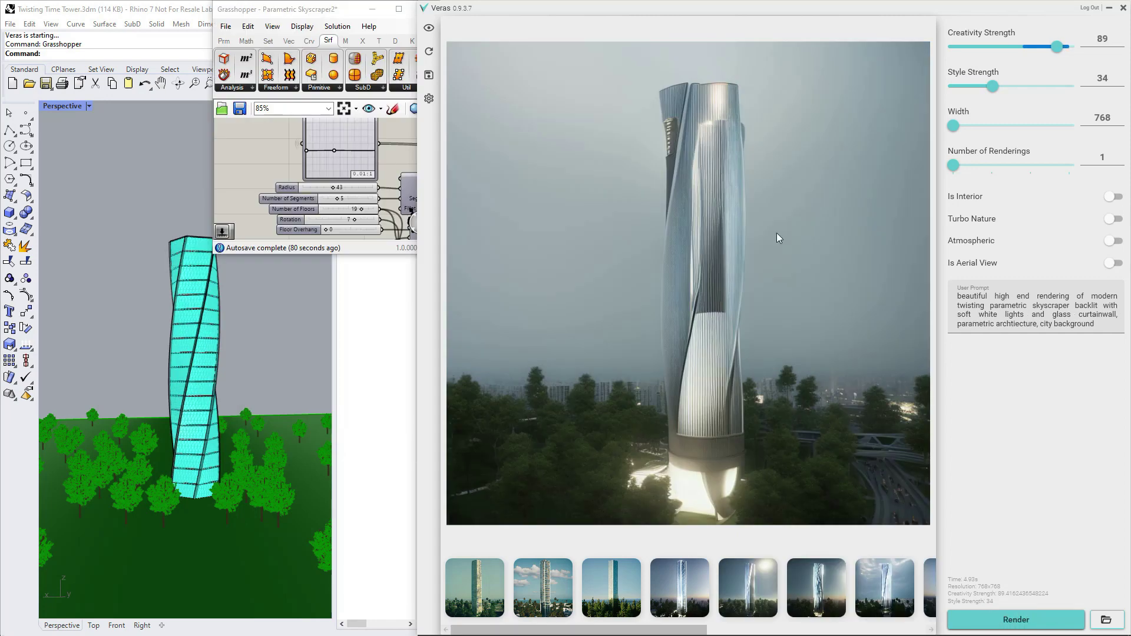
click(1009, 619)
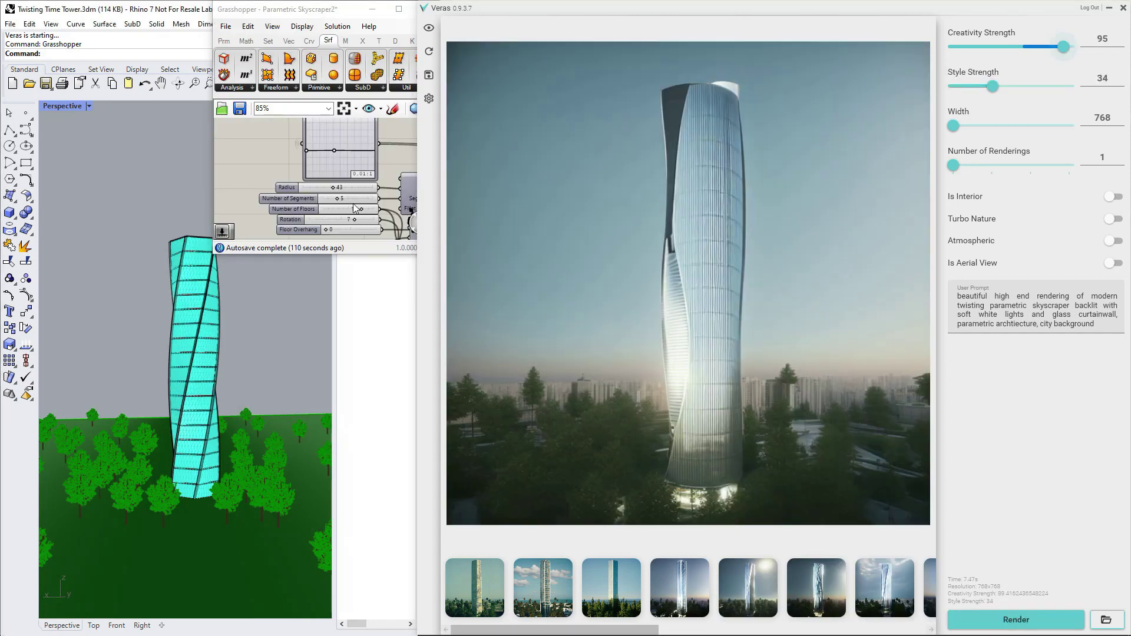
- Raise the Graph Mapper's flat curve into a sine wave so the tower's profile undulates, and render it twice
click(335, 143)
drag(335, 147, 329, 140)
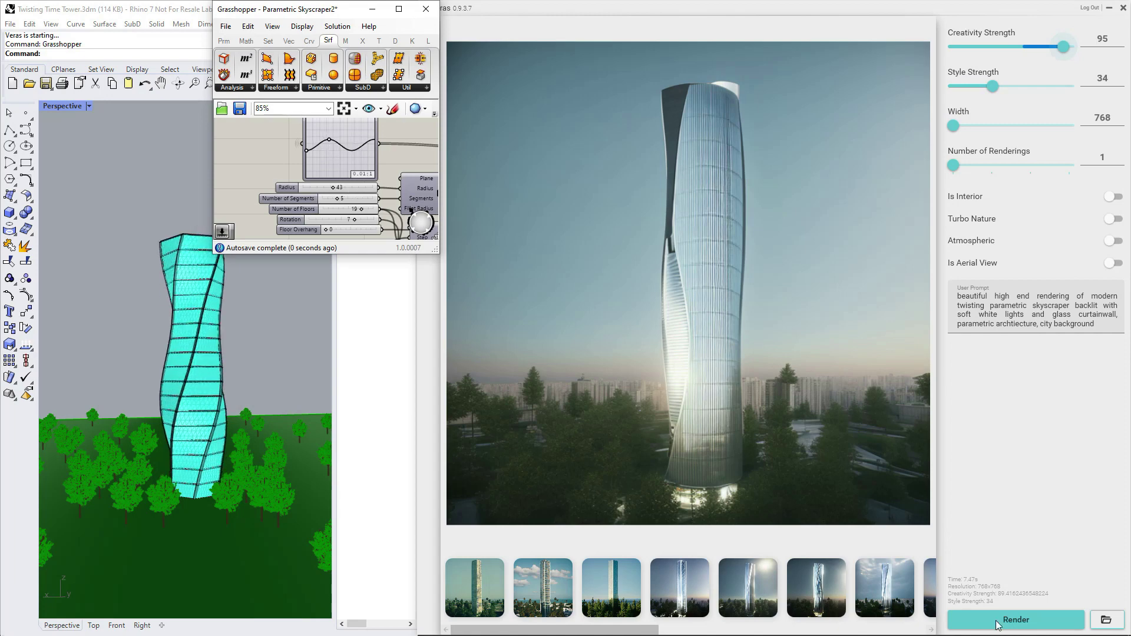
click(1021, 618)
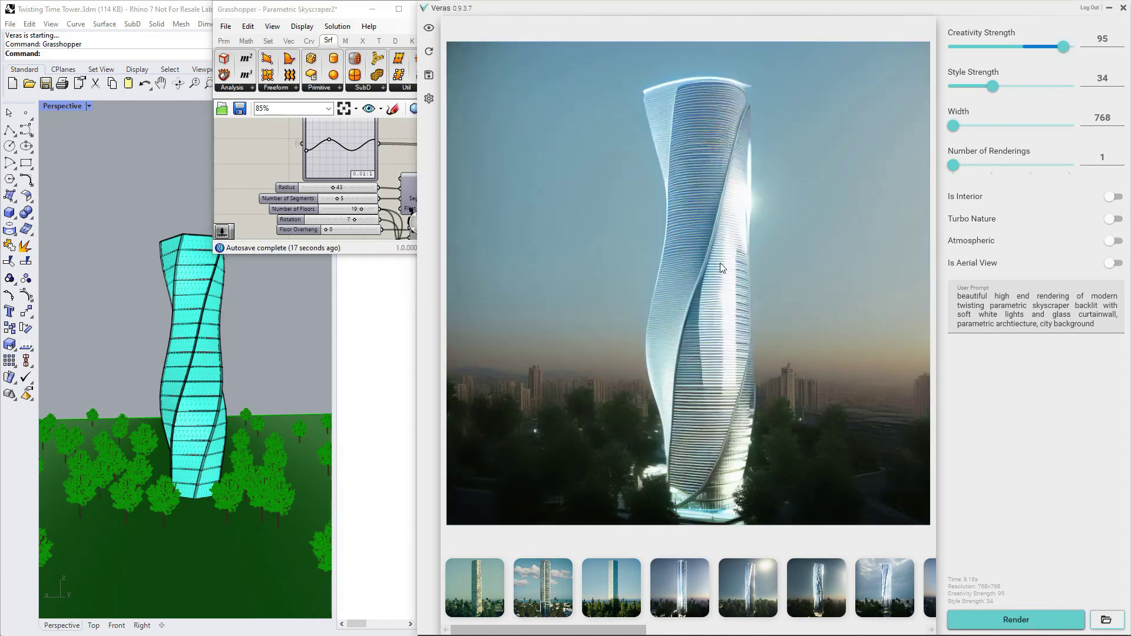
click(1023, 618)
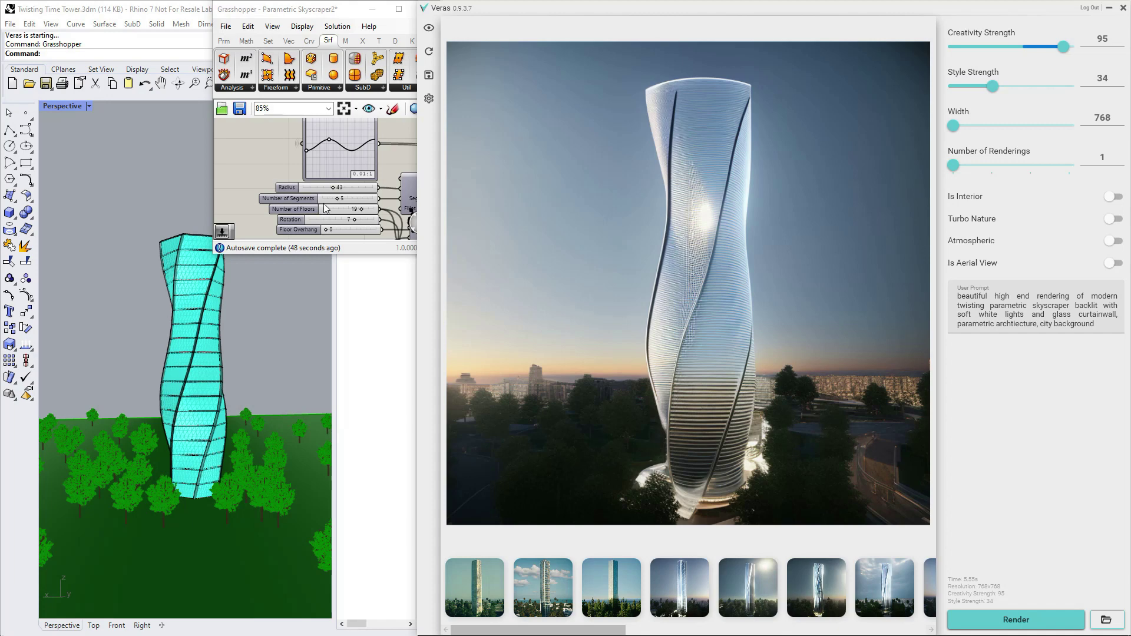
- Set Floor Overhang to 8, append ", parametric undulating balconies" to the Veras prompt and render
drag(326, 231, 367, 231)
click(1097, 324)
text(, p)
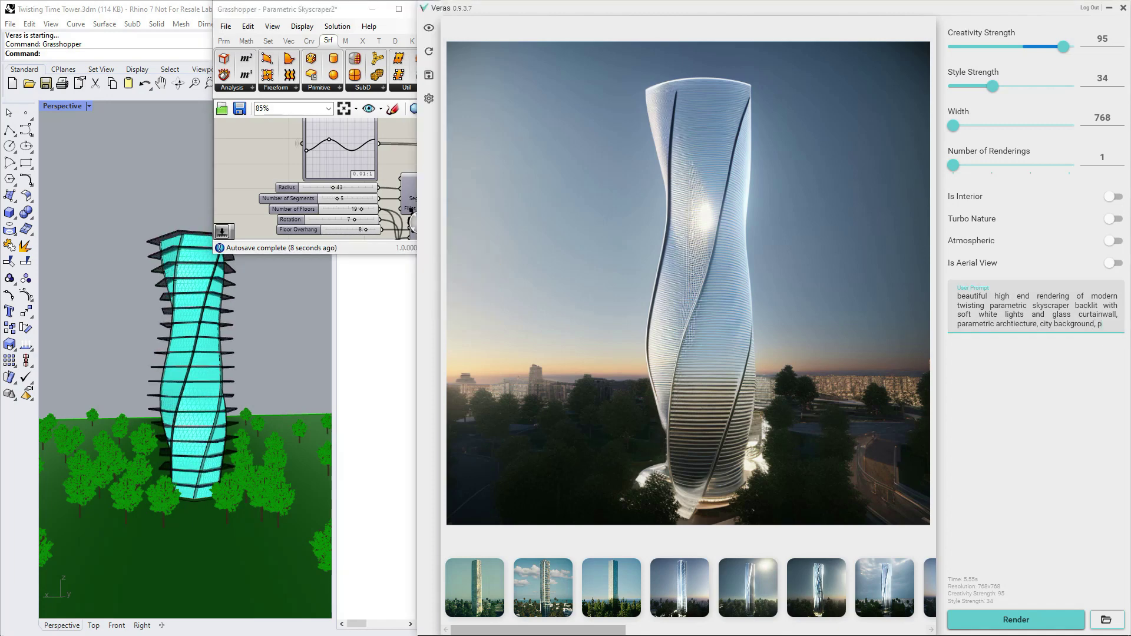
text(arametric undulating balconies)
click(1048, 619)
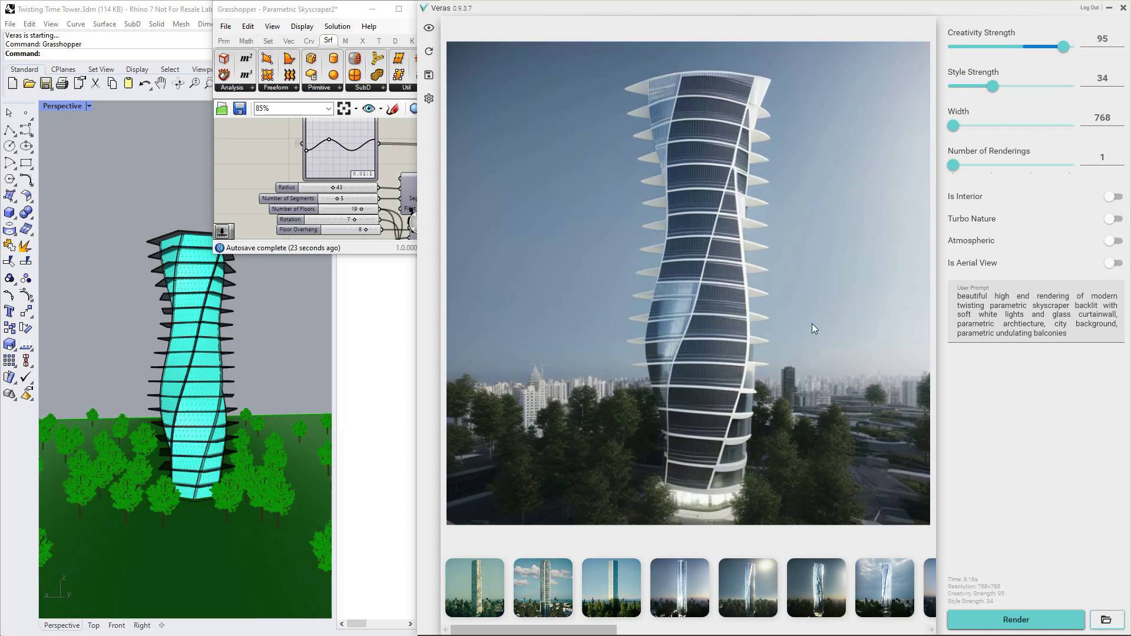
- Render the tower with Floor Overhang reduced to 5 and again with it reduced to 3
drag(367, 230, 352, 231)
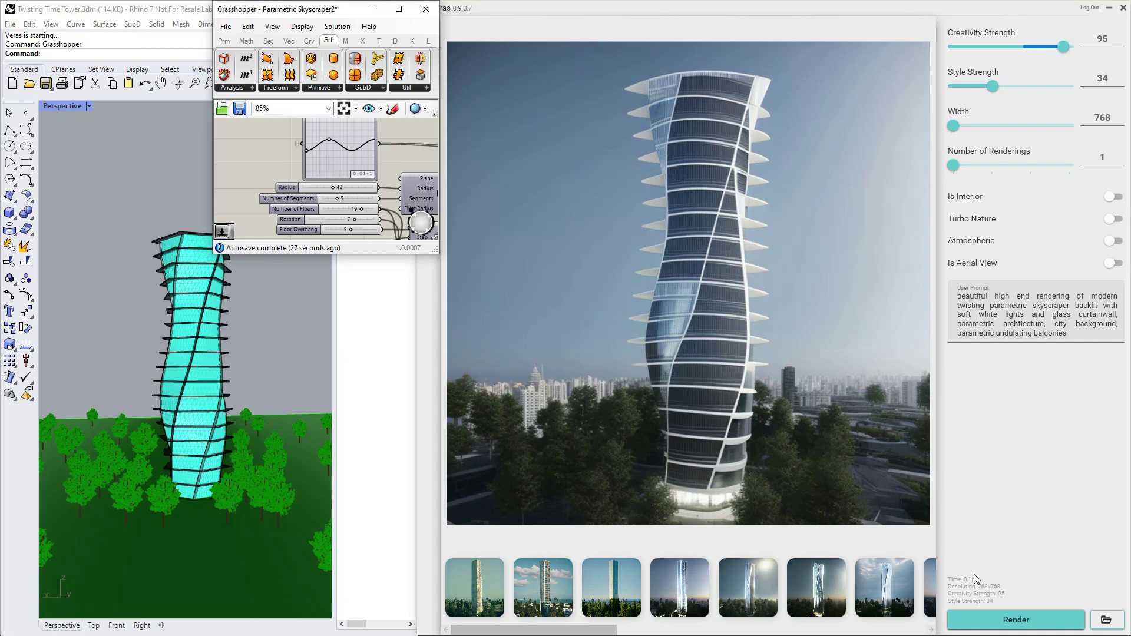
click(1002, 616)
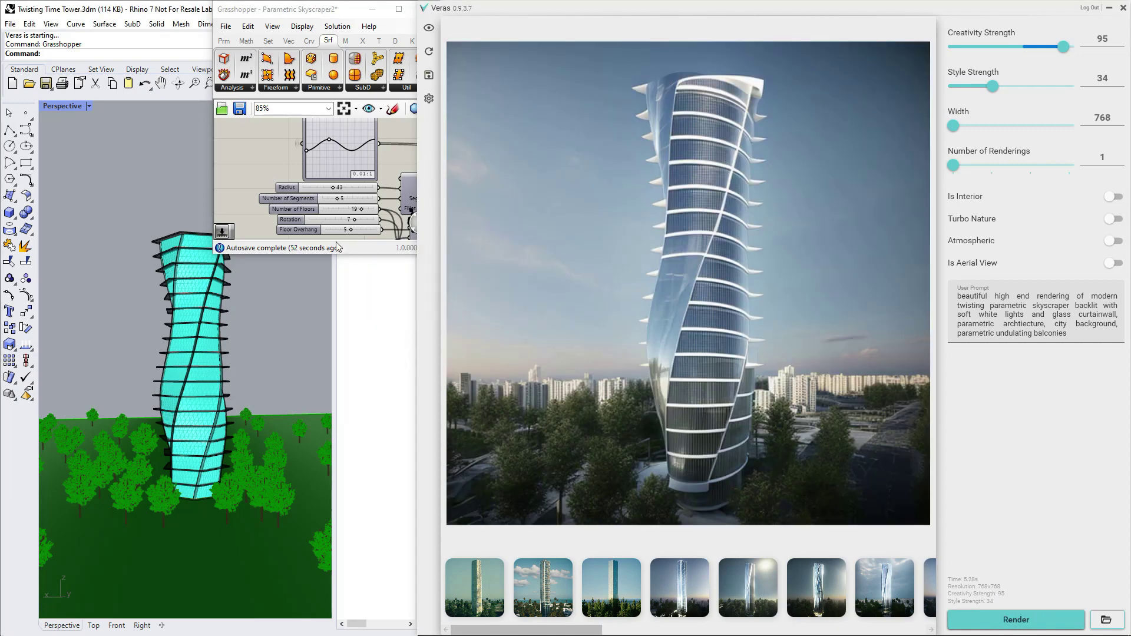
drag(351, 229, 341, 229)
click(1011, 618)
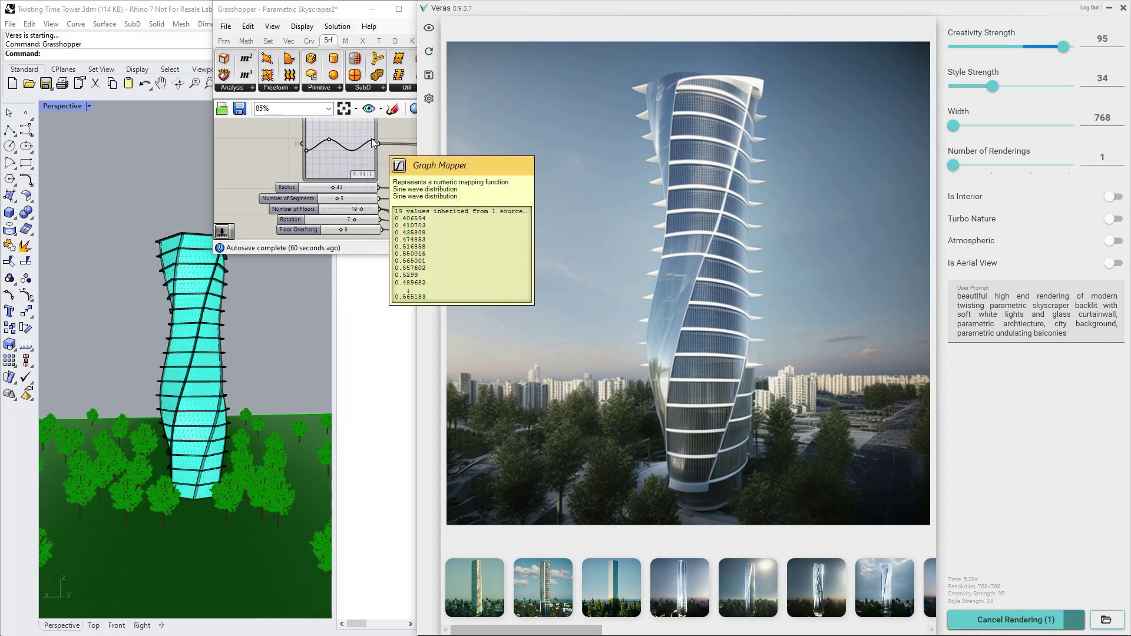
- Reshape the Graph Mapper's sine wave into one descending sweep so the tower narrows from a wide base, and render it
drag(330, 140, 309, 126)
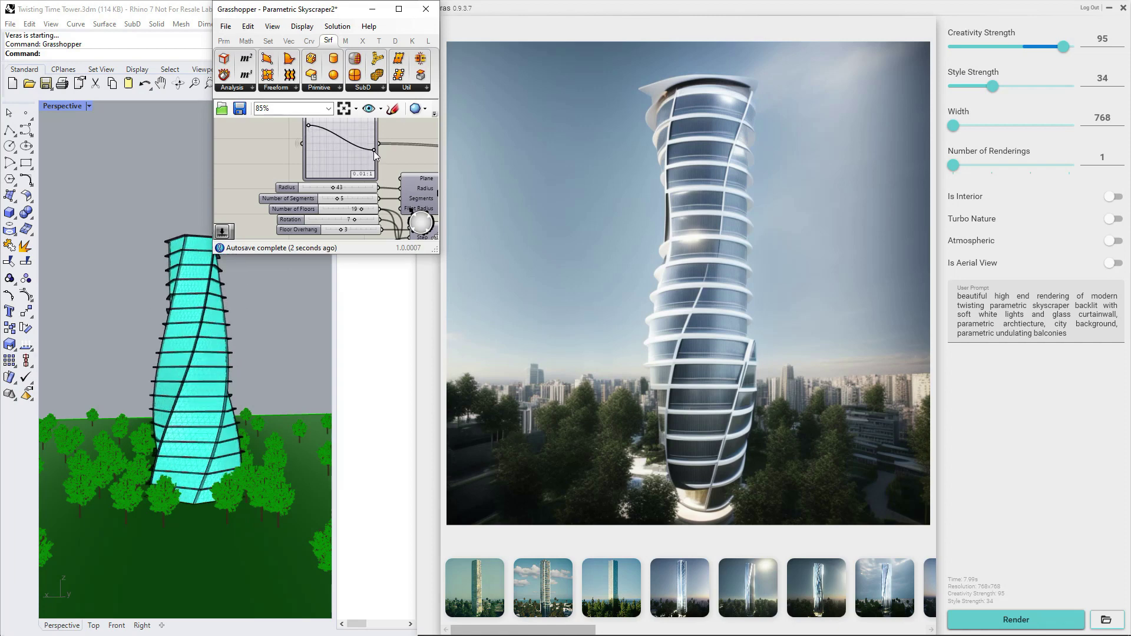
drag(369, 156, 357, 155)
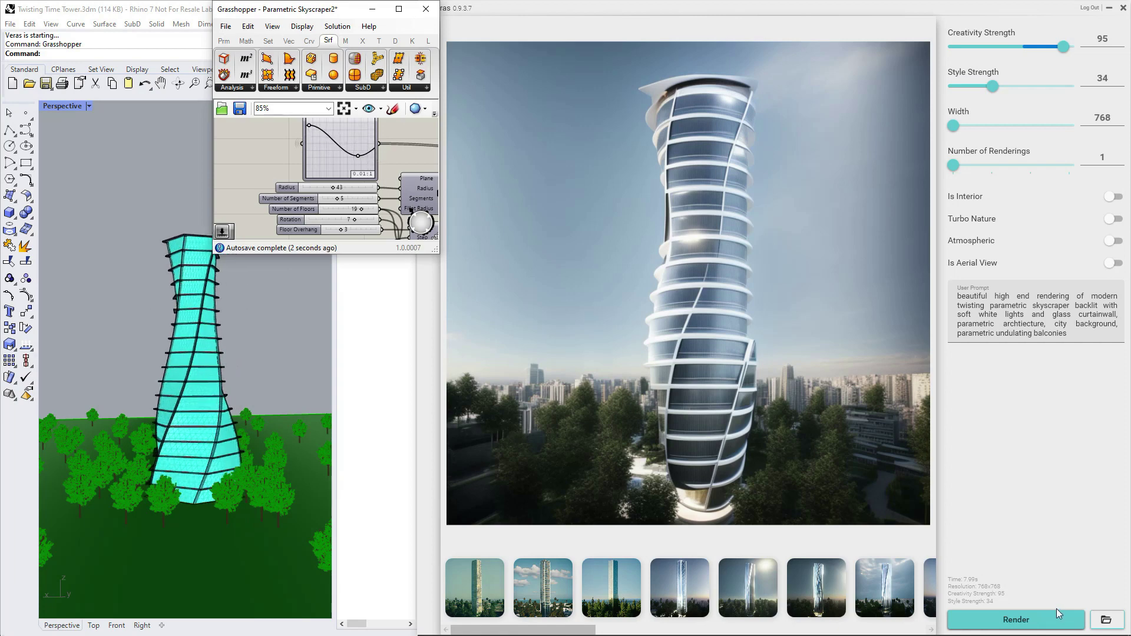
click(1024, 613)
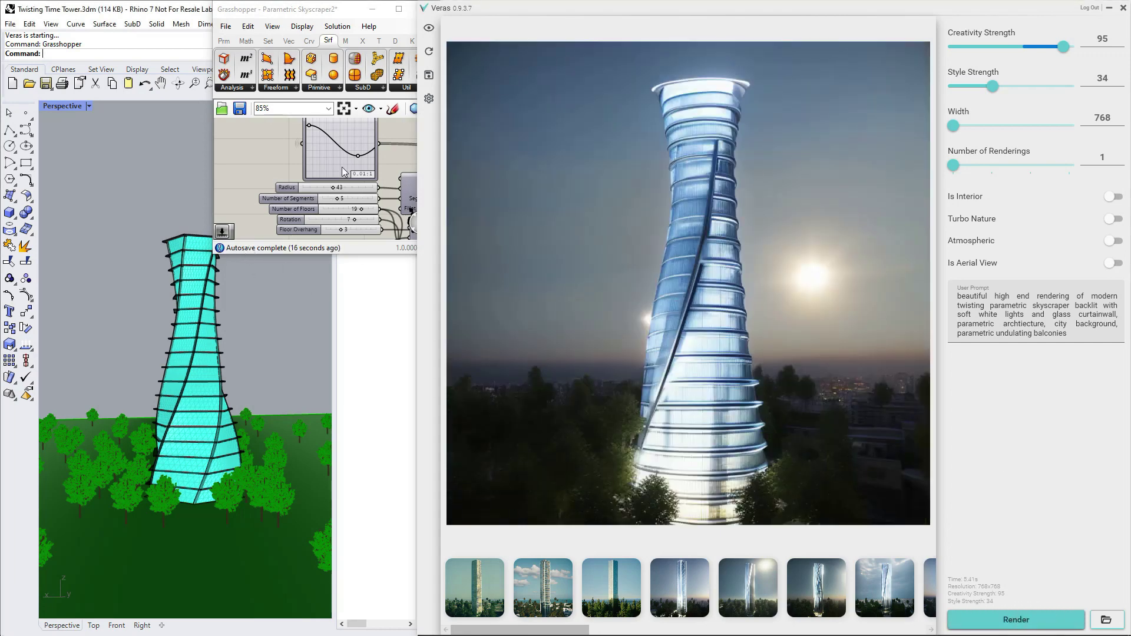
- Tighten the Graph Mapper's curve into several shallow waves, set Rotation to 10 and render the rippling tower
mouse_move(356, 155)
mouse_down()
mouse_move(351, 133)
mouse_move(323, 142)
mouse_up()
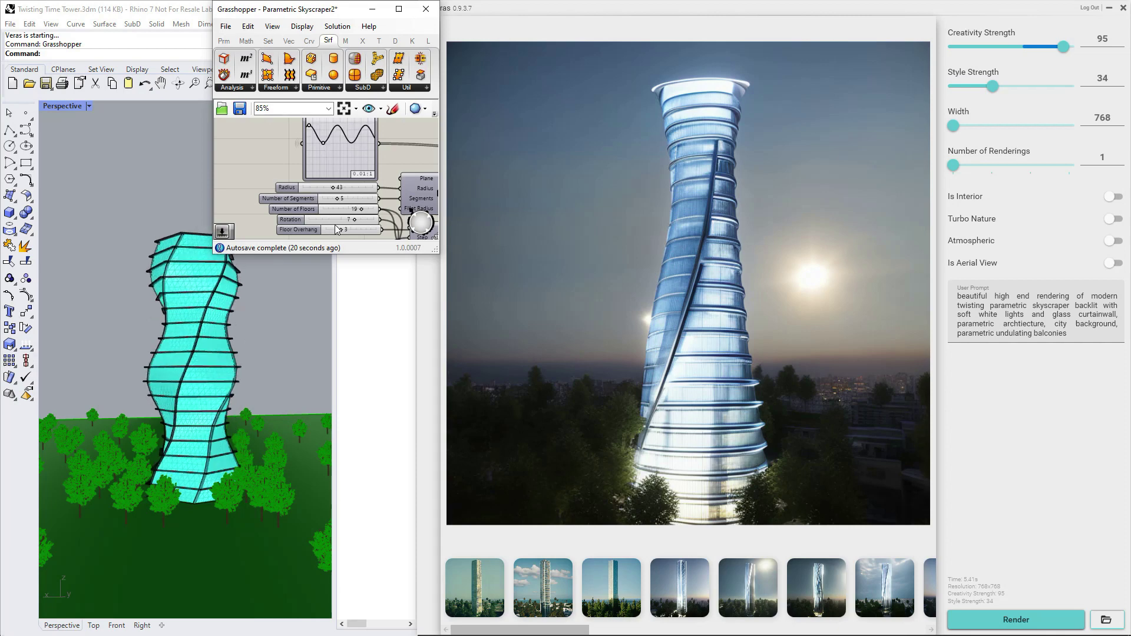
drag(355, 221, 373, 220)
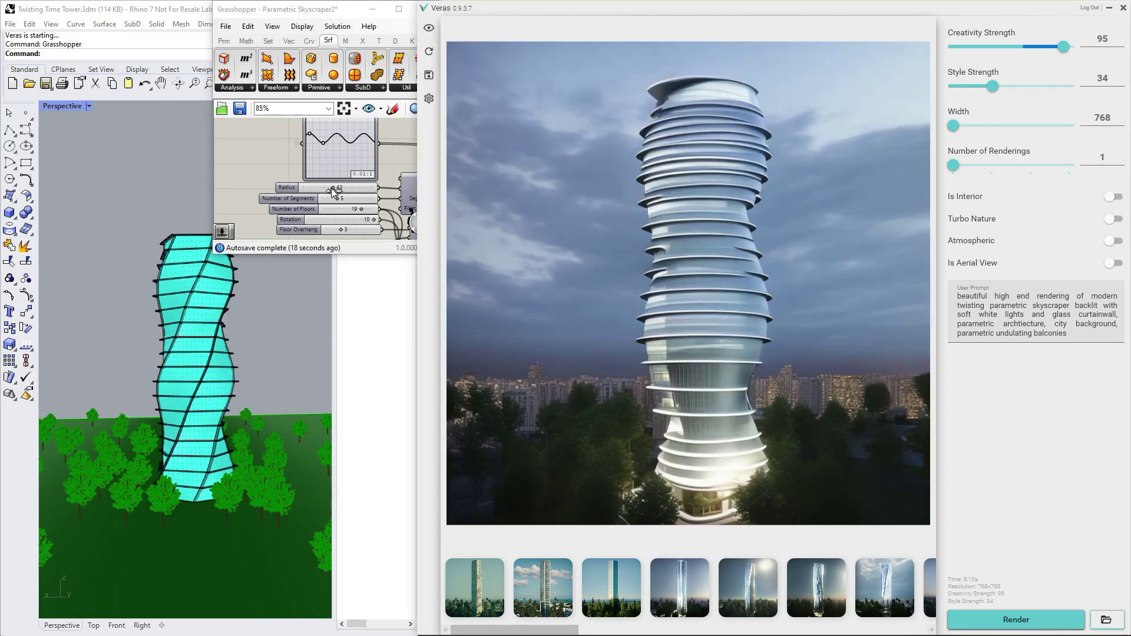
- Reshape the curve into a single central bulge, set Number of Segments to 10 and Floor Overhang to 0, and render
drag(311, 138, 304, 162)
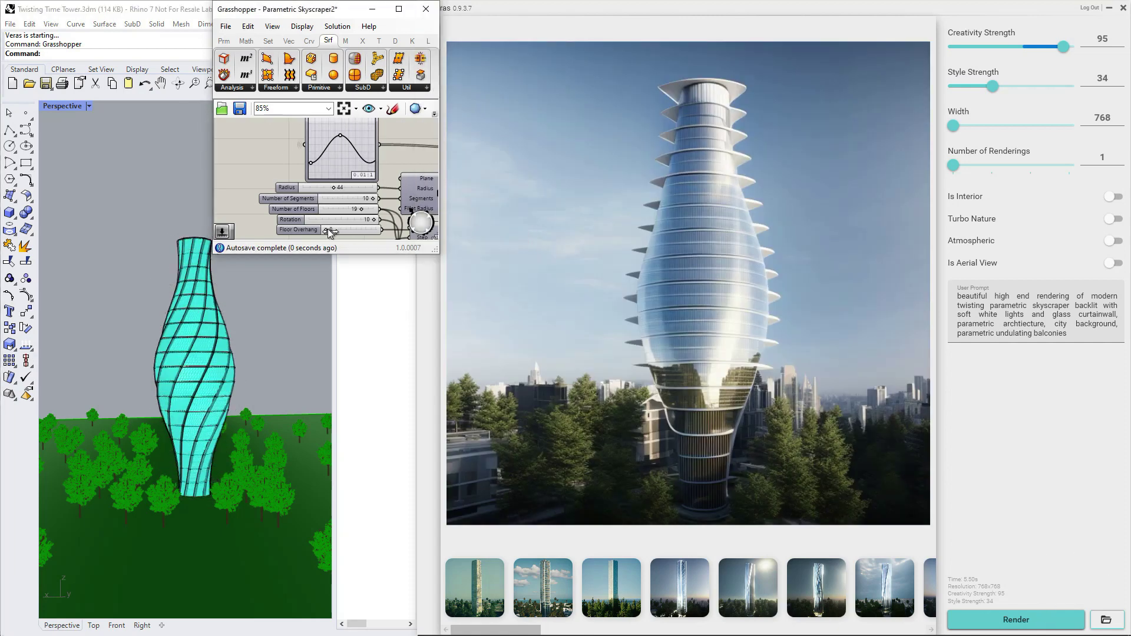
click(1054, 617)
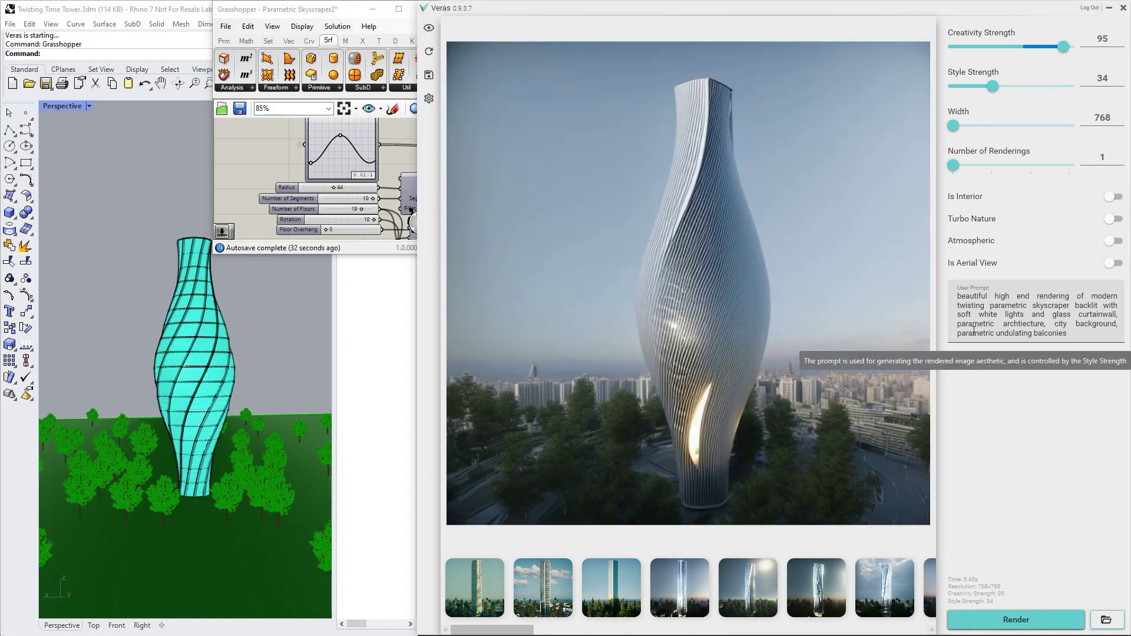
- Rewrite the Veras prompt with "random deep voids in facade", "(((random parametric facade voids)))" and "golden hour", and render the tower
click(997, 312)
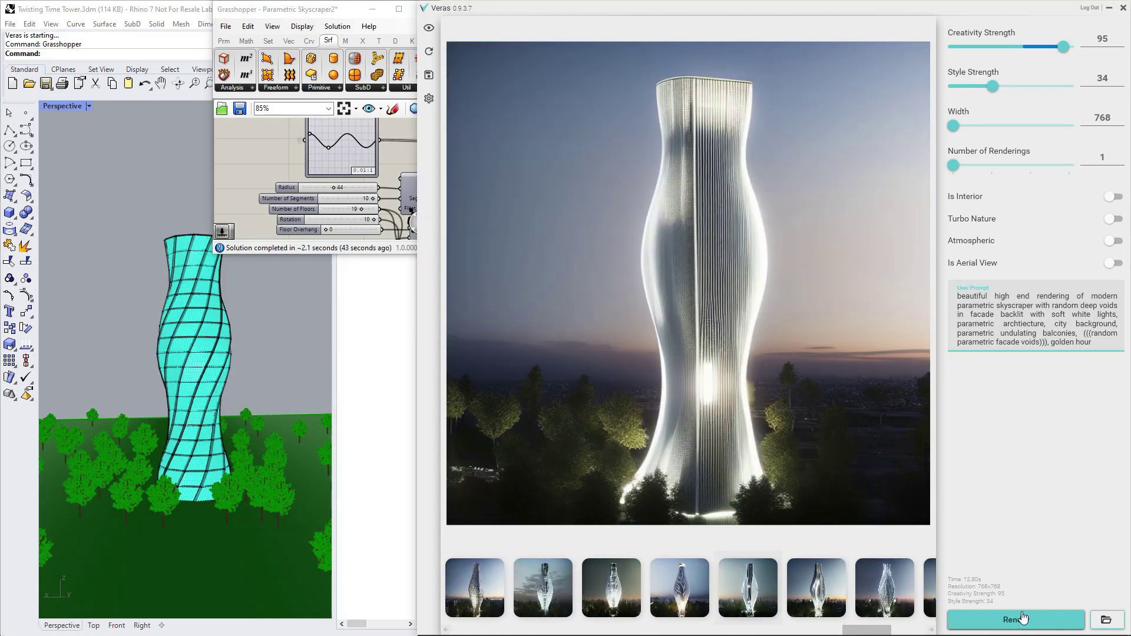
click(1023, 617)
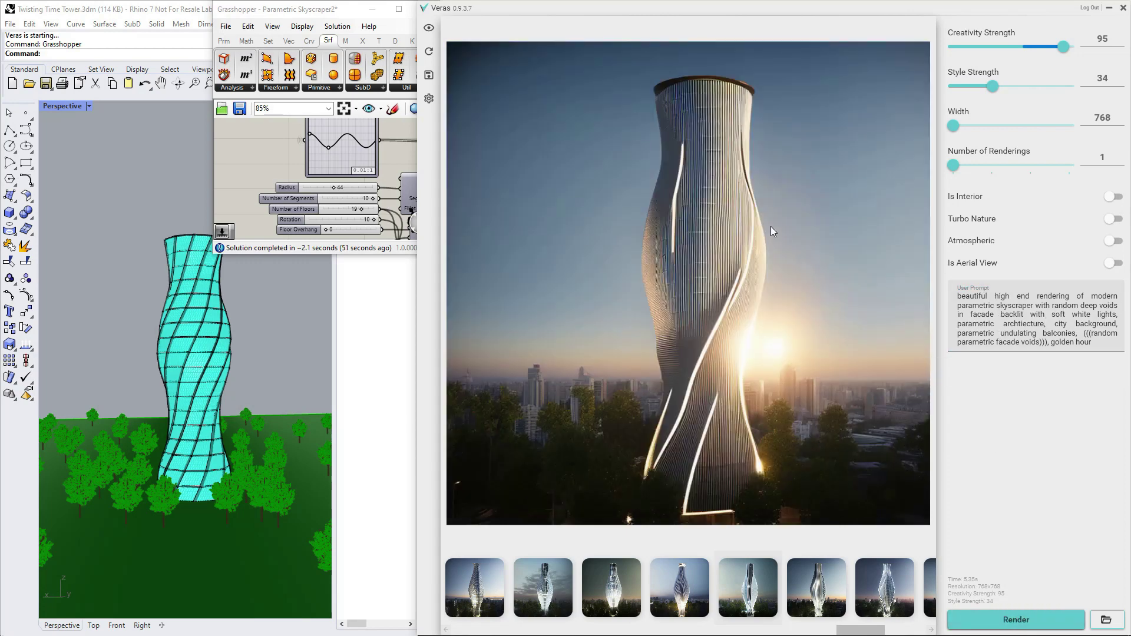
- Set Number of Renderings to 4, reword the prompt to "that has random perforated panel facade" and render the batch
drag(959, 166, 1070, 166)
click(1049, 617)
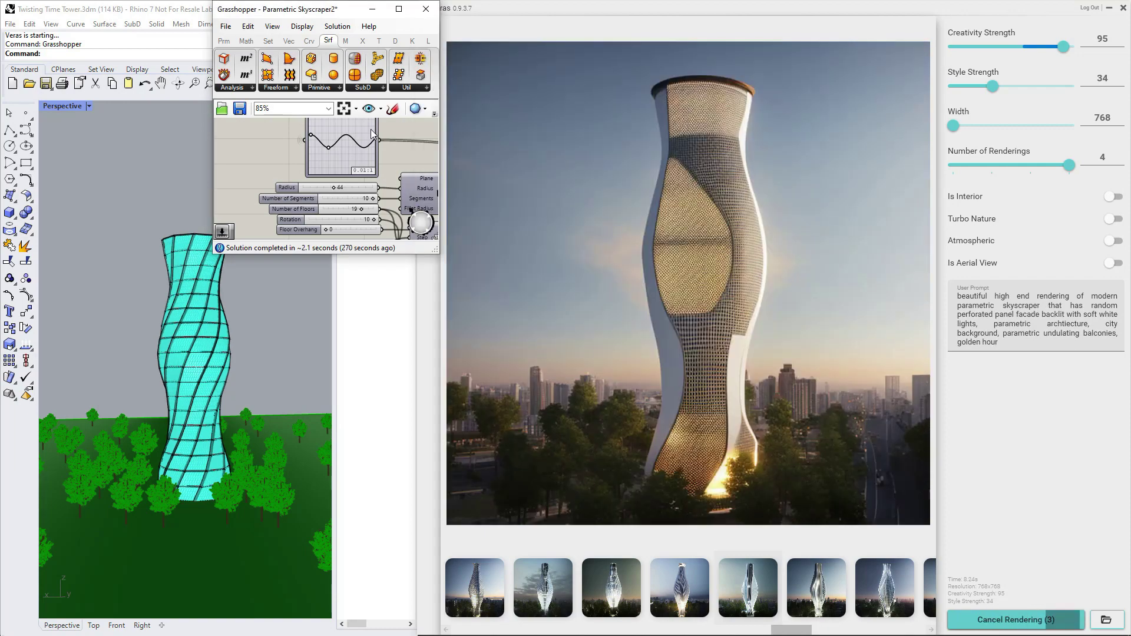
- Reshape the Graph Mapper's curve into one central hump, with Number of Segments at 5 and Number of Renderings at 1
drag(329, 147, 370, 129)
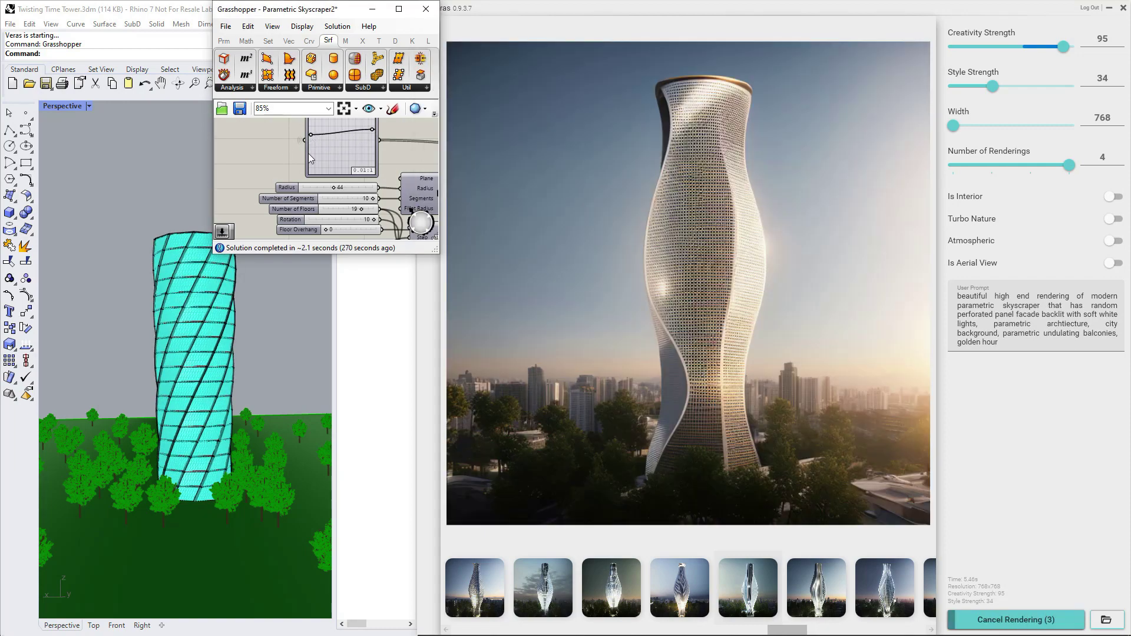
drag(311, 135, 310, 158)
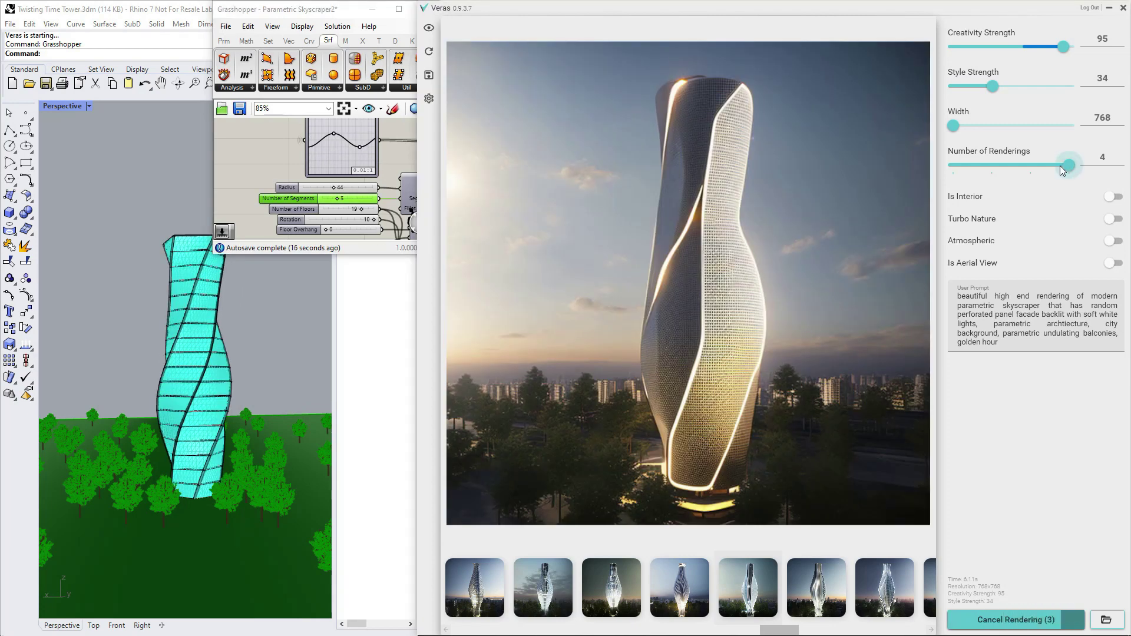
drag(1069, 165, 943, 164)
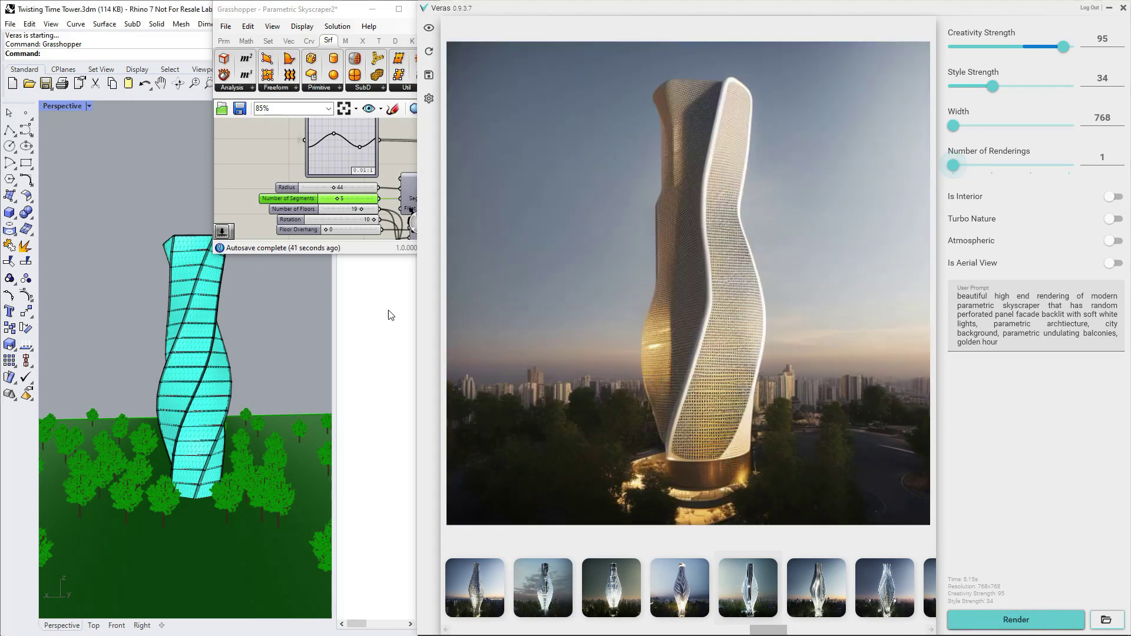
- Flatten the Graph Mapper's curve almost completely and render the tower with its straighter twisting profile
click(336, 137)
drag(347, 139, 345, 132)
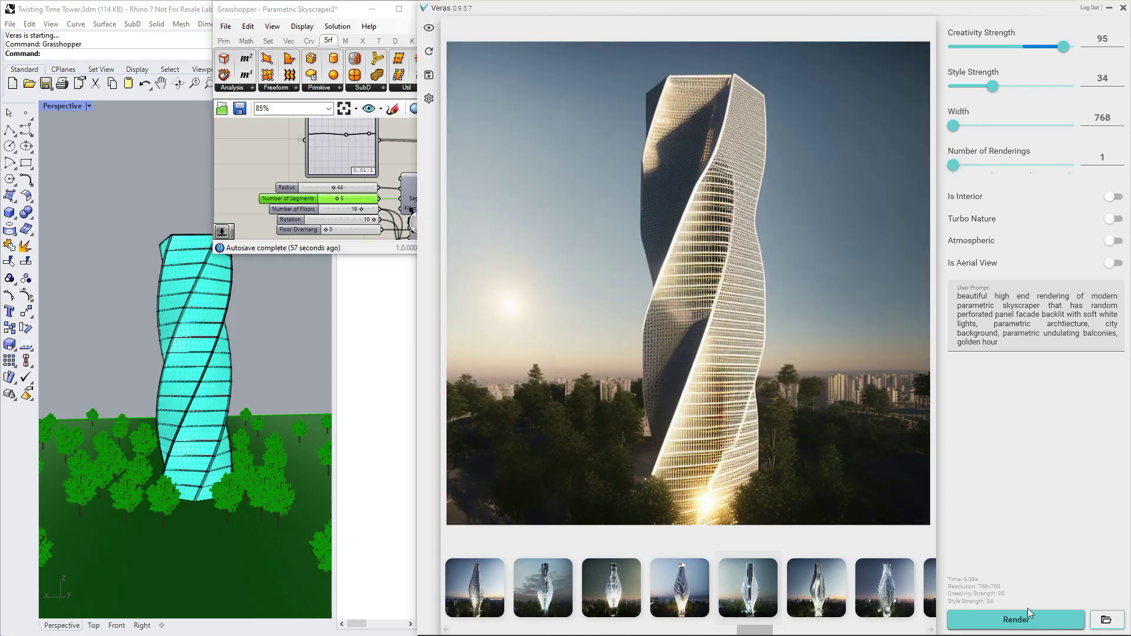
click(1027, 610)
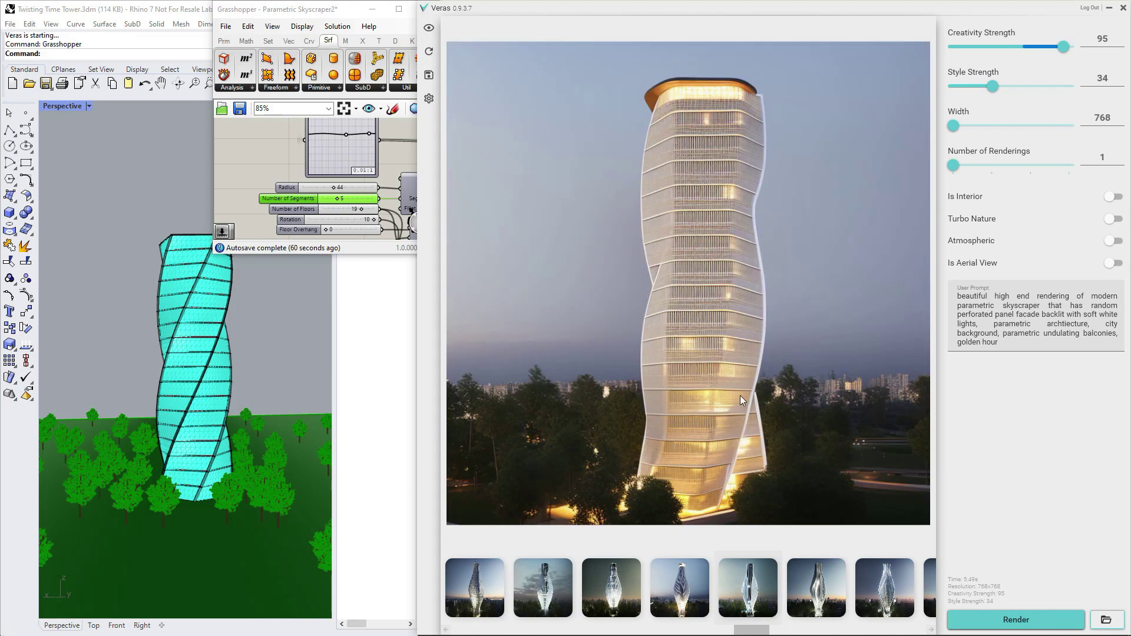
- Set Floor Overhang to 5 and render the perforated-facade tower twice
drag(326, 229, 351, 229)
click(999, 613)
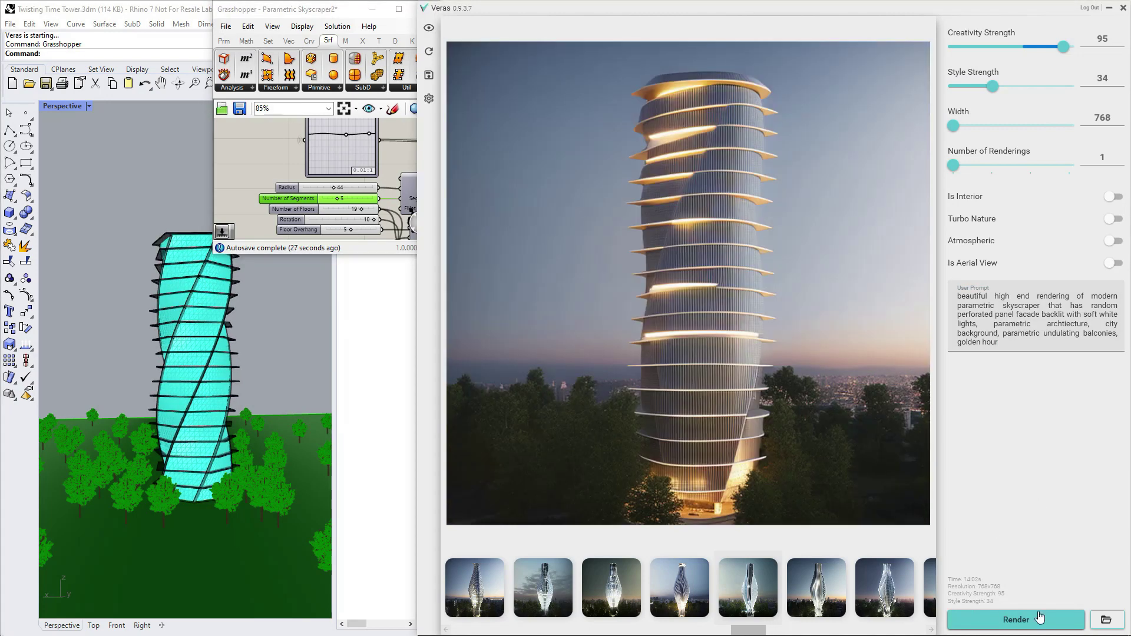
click(1039, 617)
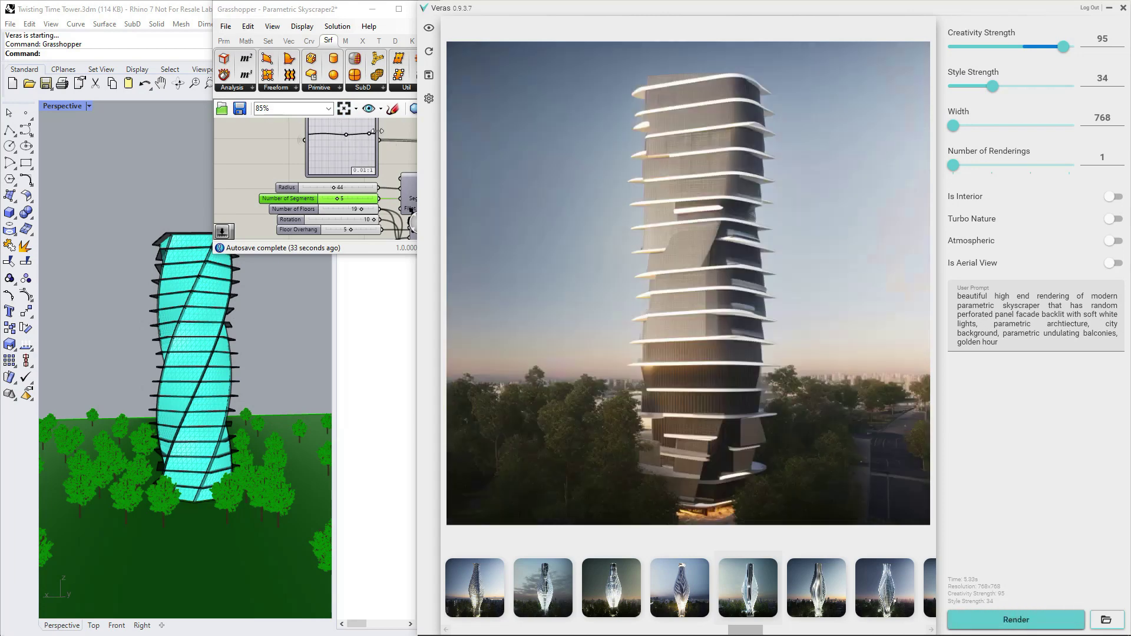
- Vary the depth and position of a dip in the Graph Mapper's curve to pinch the tower's waist, and render each version
click(1036, 617)
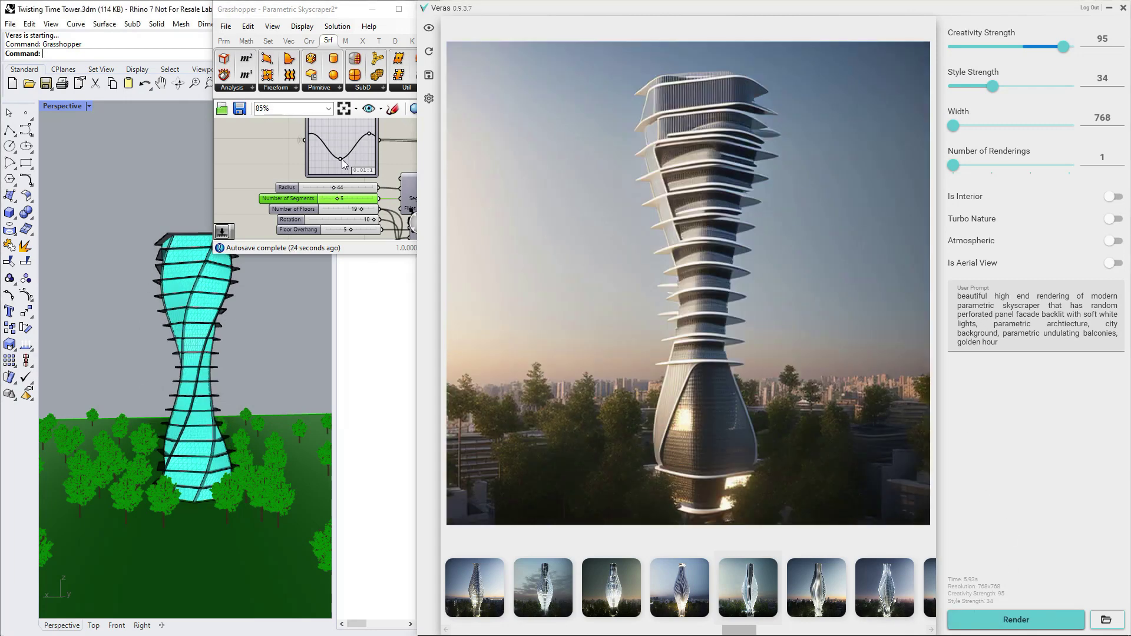
drag(339, 158, 336, 149)
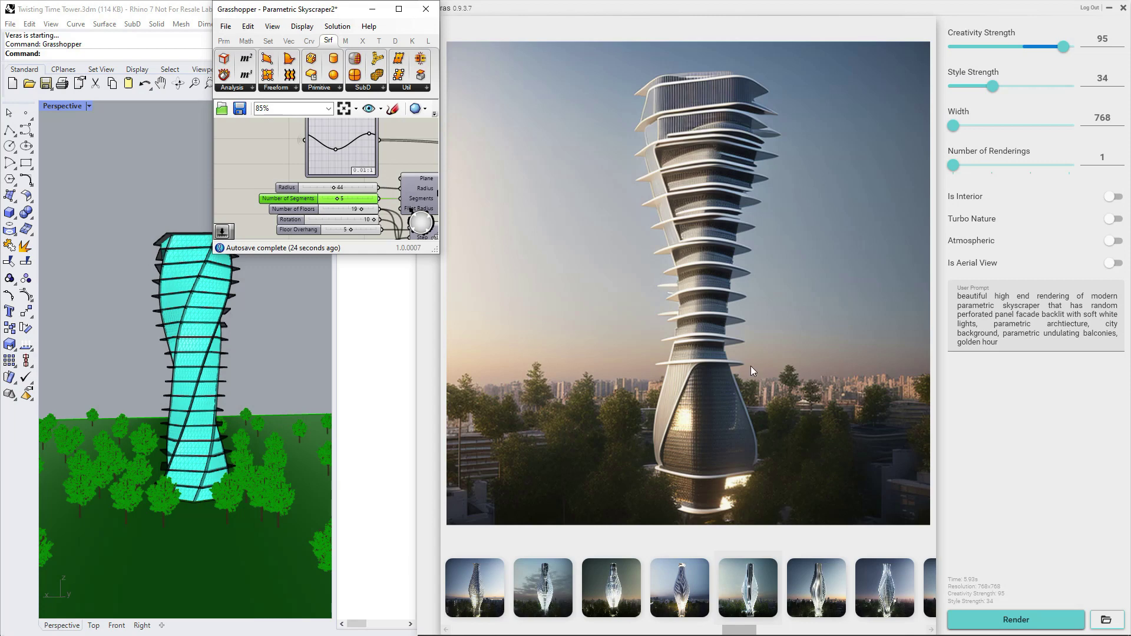
click(1018, 618)
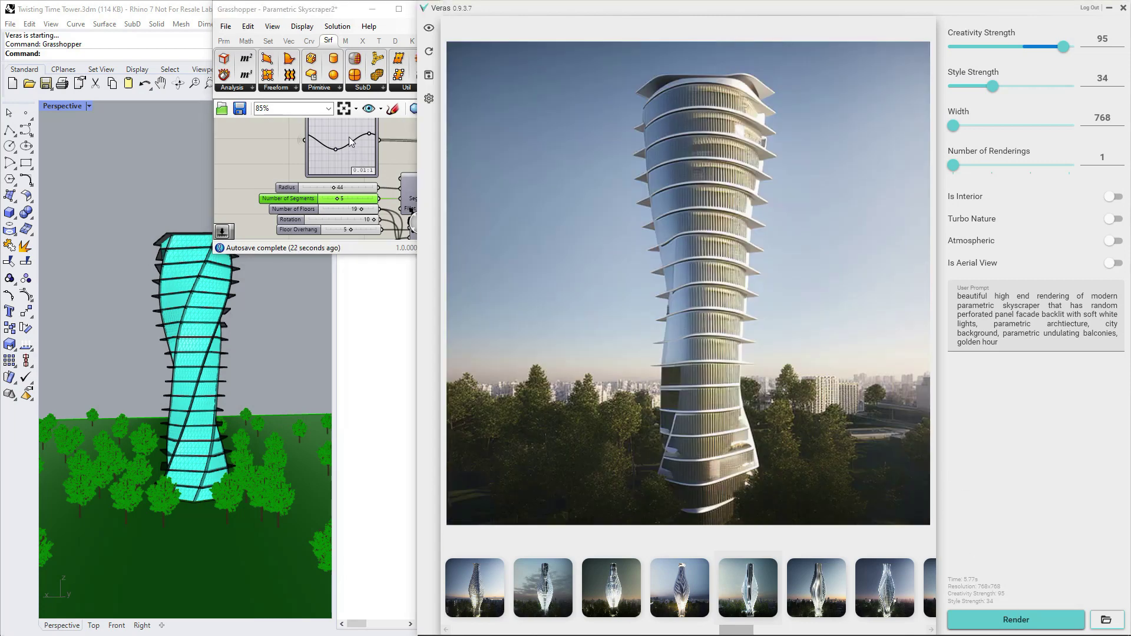
drag(367, 134, 363, 146)
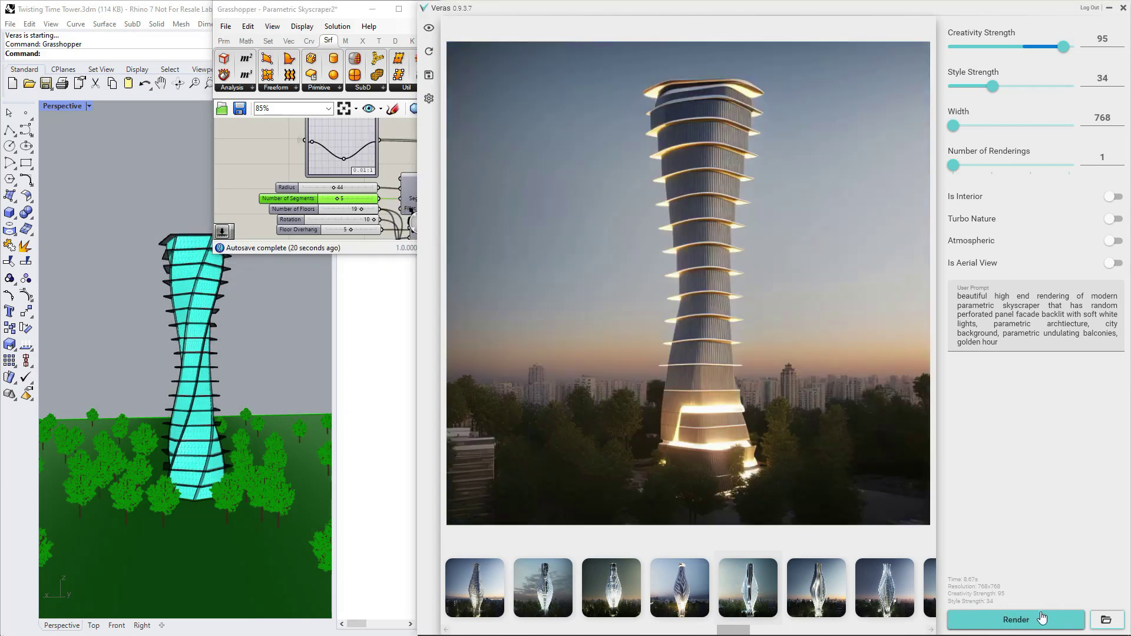
click(1041, 617)
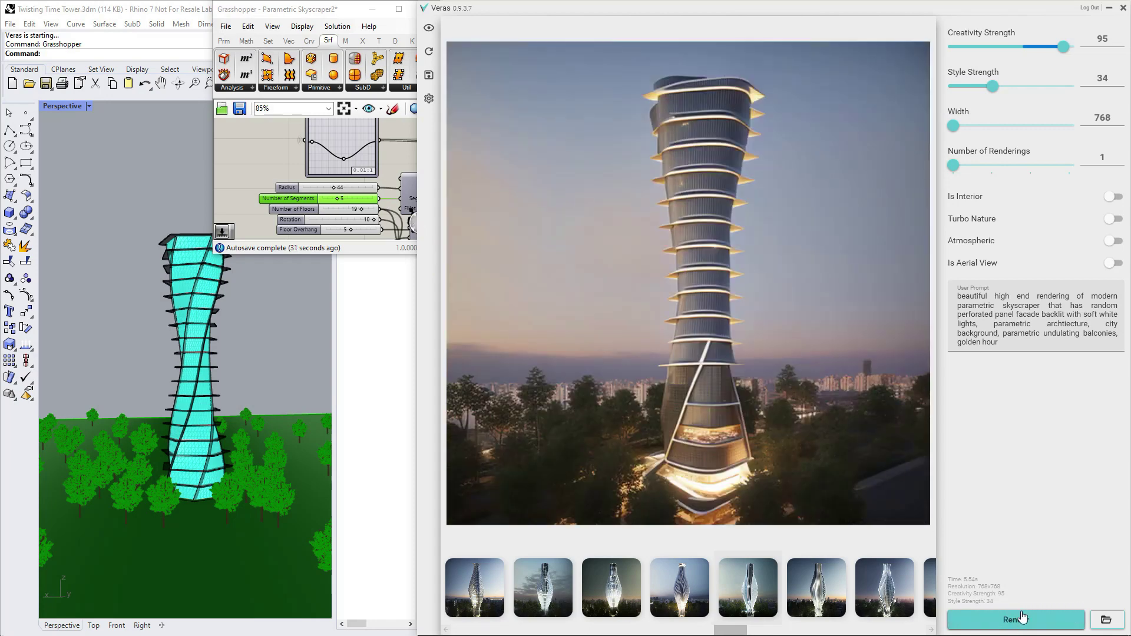
- Flatten the curve to a shallow dip, change the prompt to "parametric random undulating balconies" and render the tower
click(1023, 617)
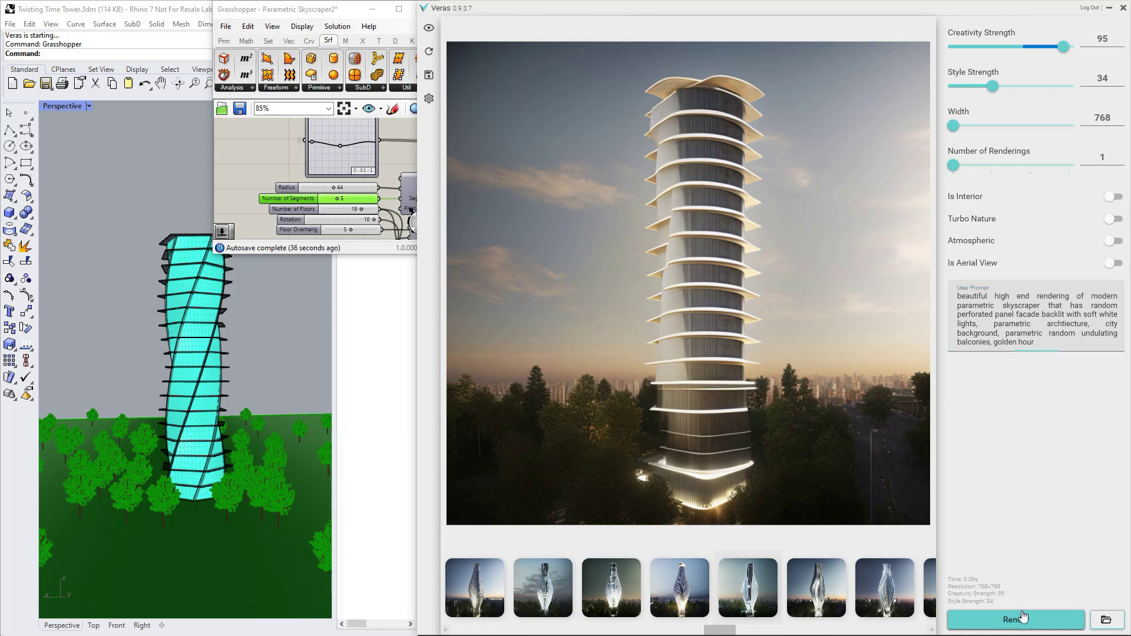
click(1023, 619)
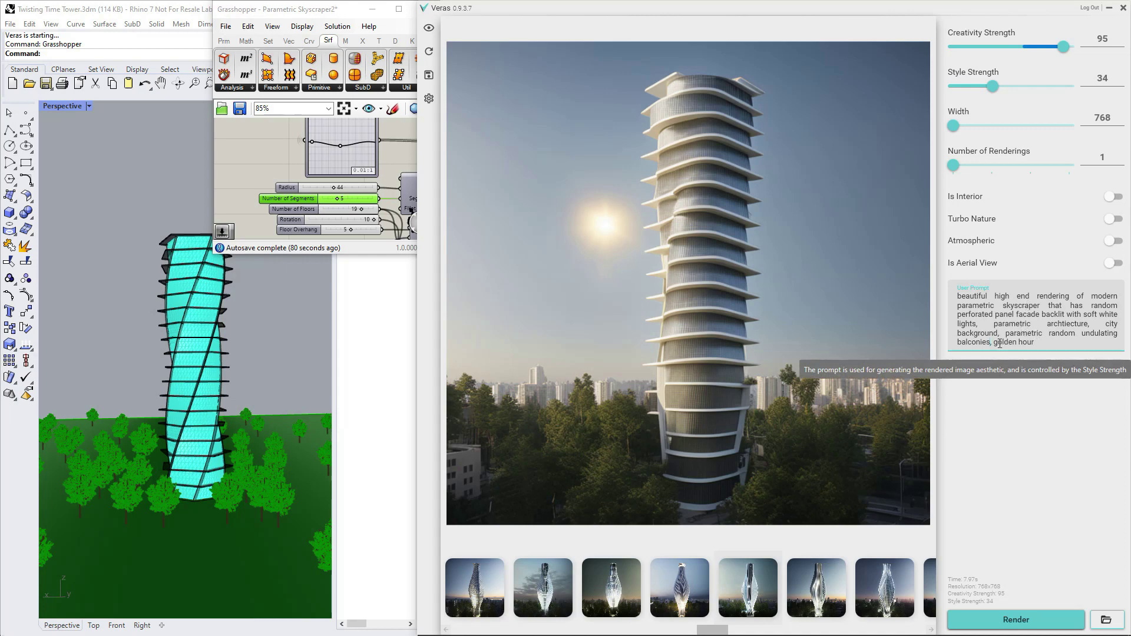
- Extend the balcony description in the Veras prompt with "with plants growing on side, biophilic design"
text(growing on )
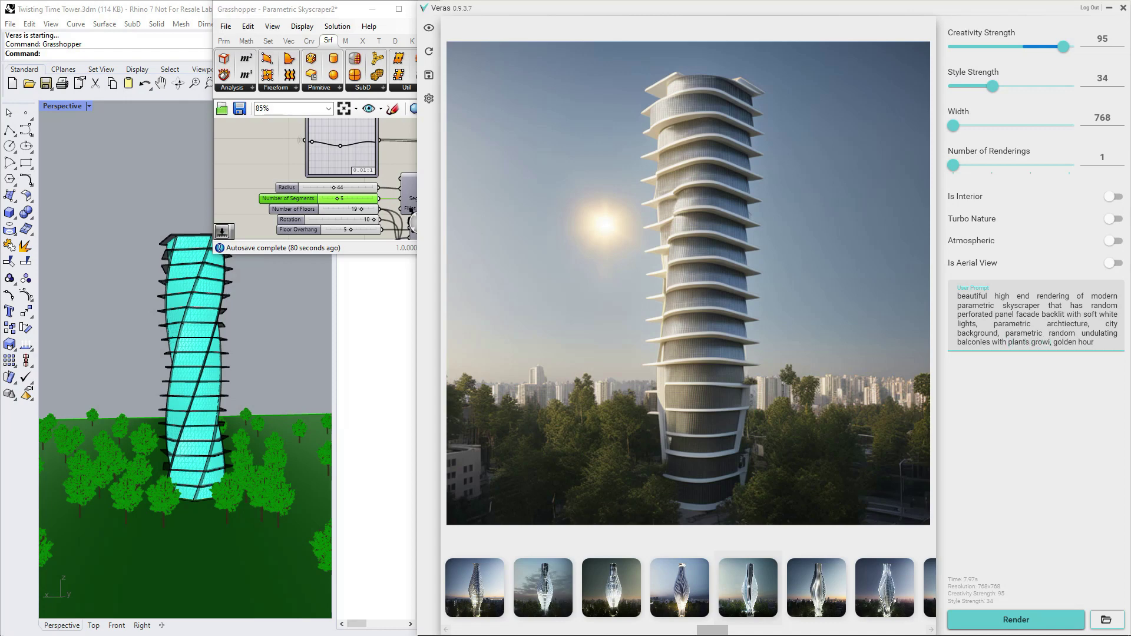
text(side)
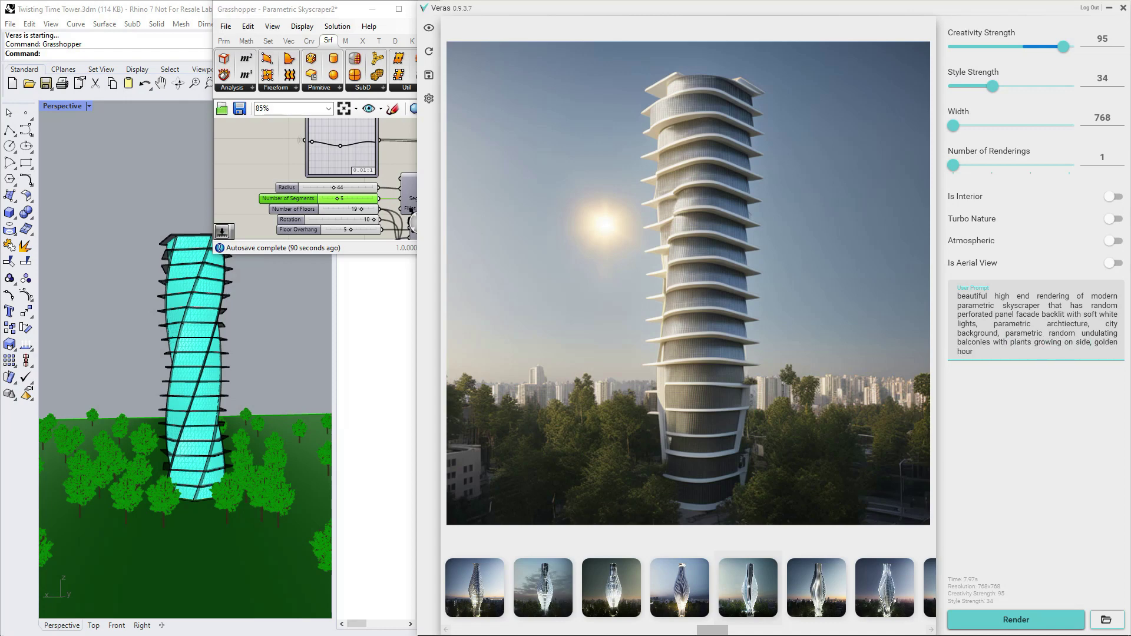
text(, biophilic design,)
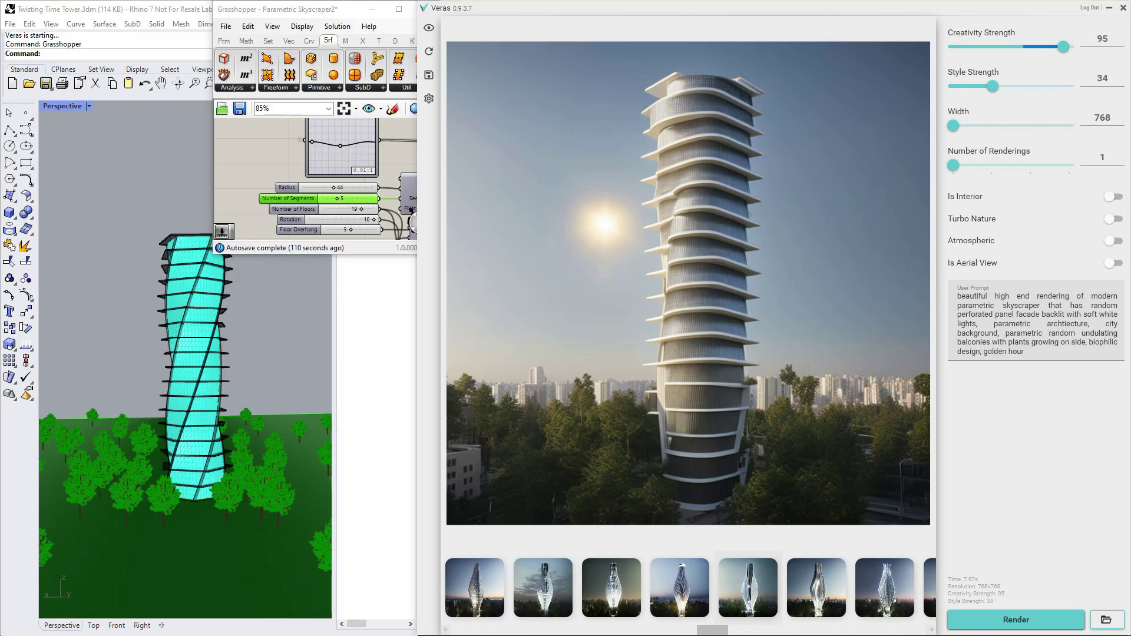
- Switch to Chrome's "Can AI Help With Biophilic Design?" forum post and review its settings, prompt and Veras output images
drag(1130, 188, 184, 62)
double_click(401, 57)
scroll(358, 371, down, 6)
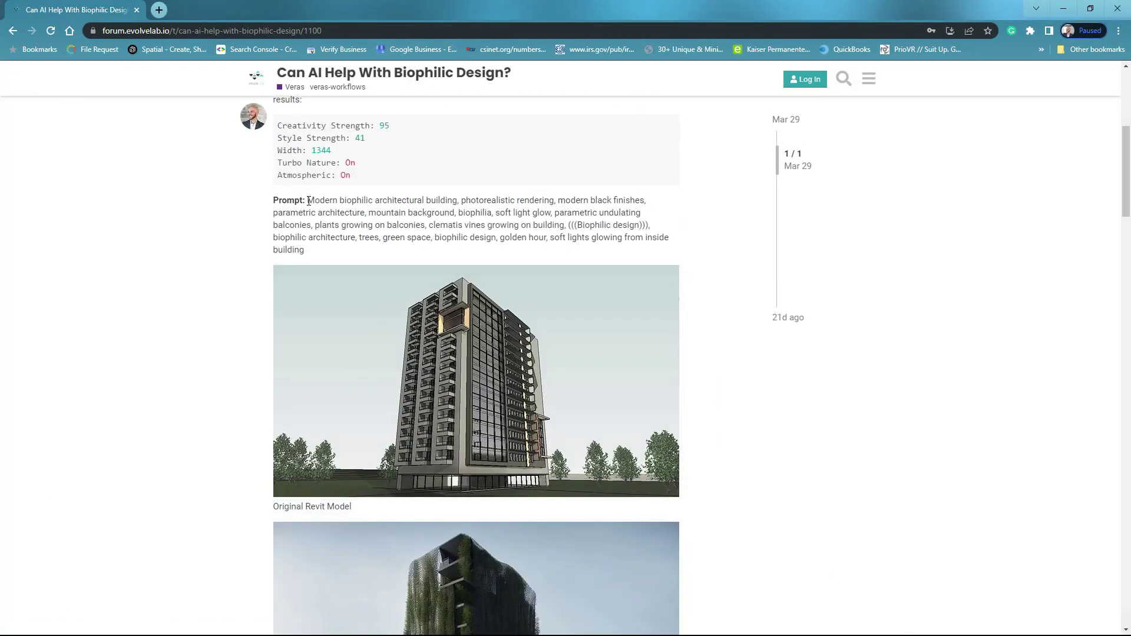
drag(309, 201, 373, 257)
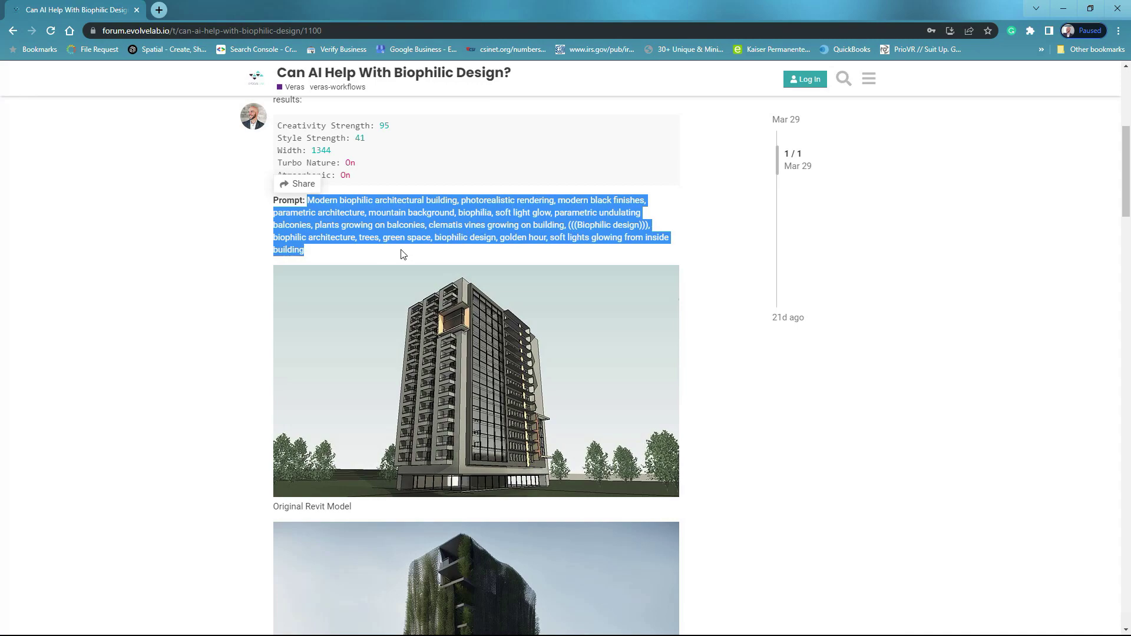
scroll(401, 255, down, 3)
scroll(403, 260, down, 9)
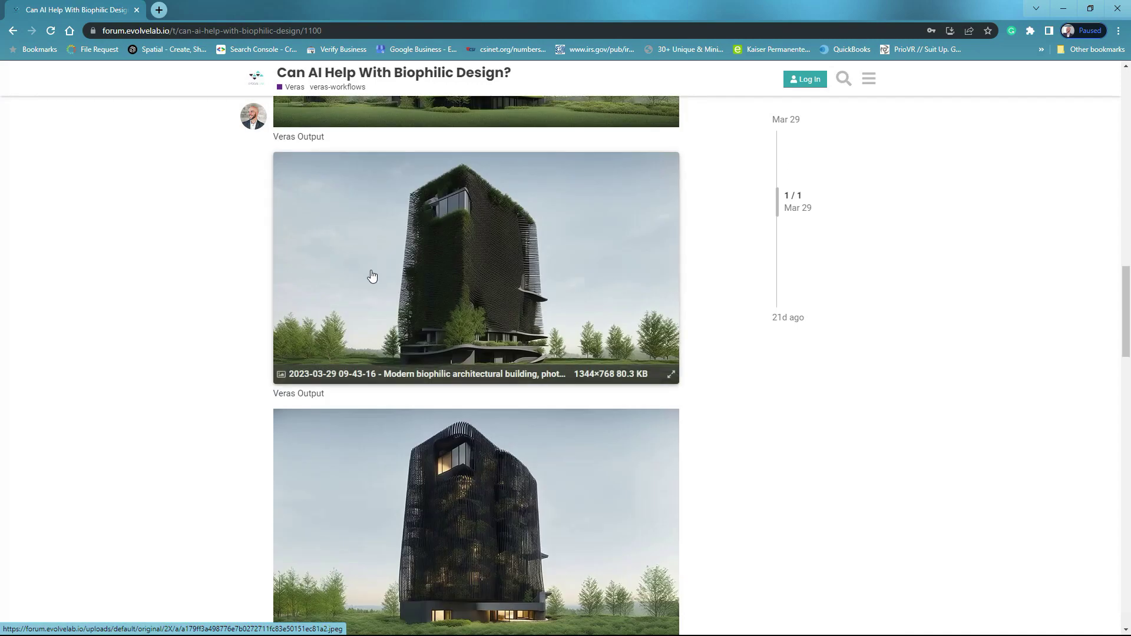
scroll(372, 276, up, 15)
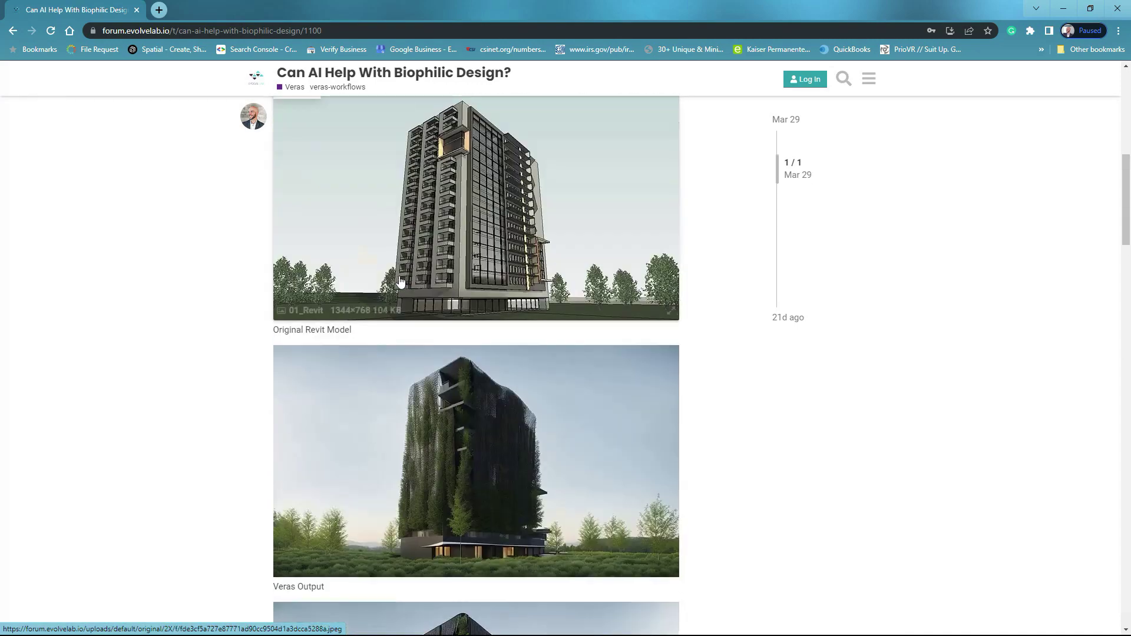
- Copy the post's full prompt text, from "Modern biophilic architectural building" to "soft lights glowing from inside building"
right_click(410, 384)
click(426, 396)
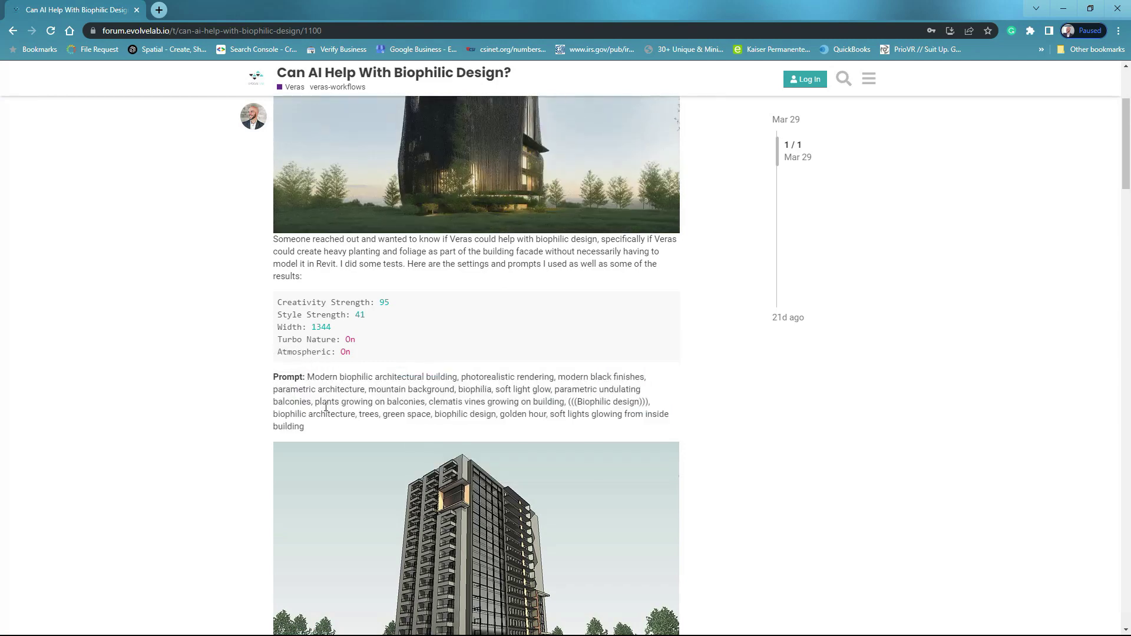
click(312, 427)
drag(312, 427, 307, 377)
right_click(322, 372)
click(339, 384)
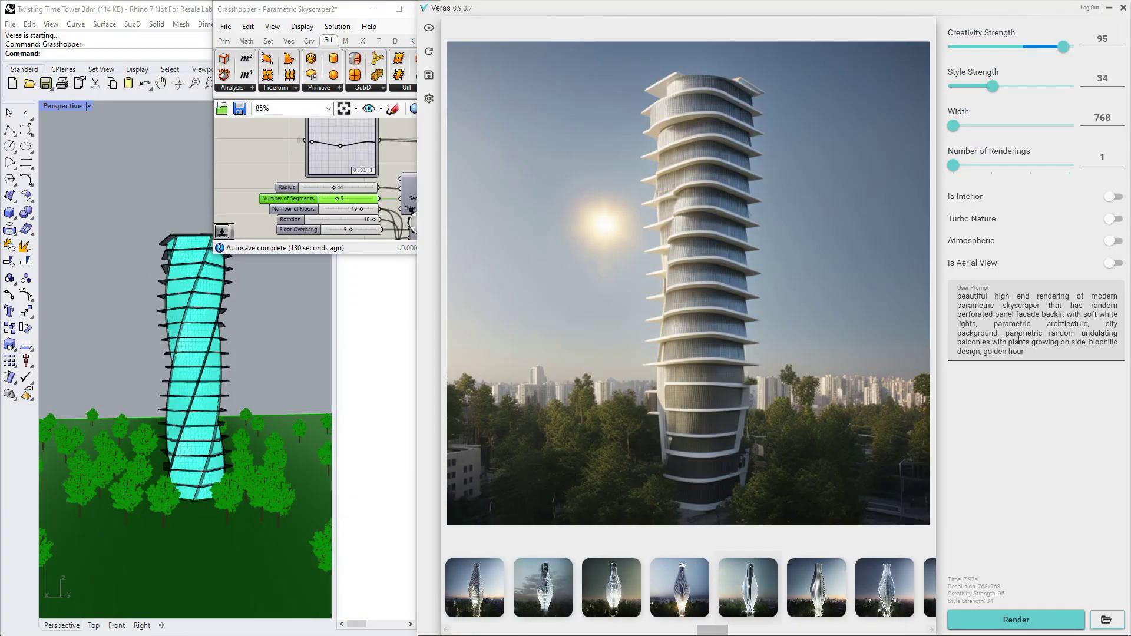
- Replace the Veras prompt's skyscraper description with the copied biophilic text, starting "beautiful high end rendering of modern parametric biophilic", and render the tower
drag(1035, 353, 1035, 310)
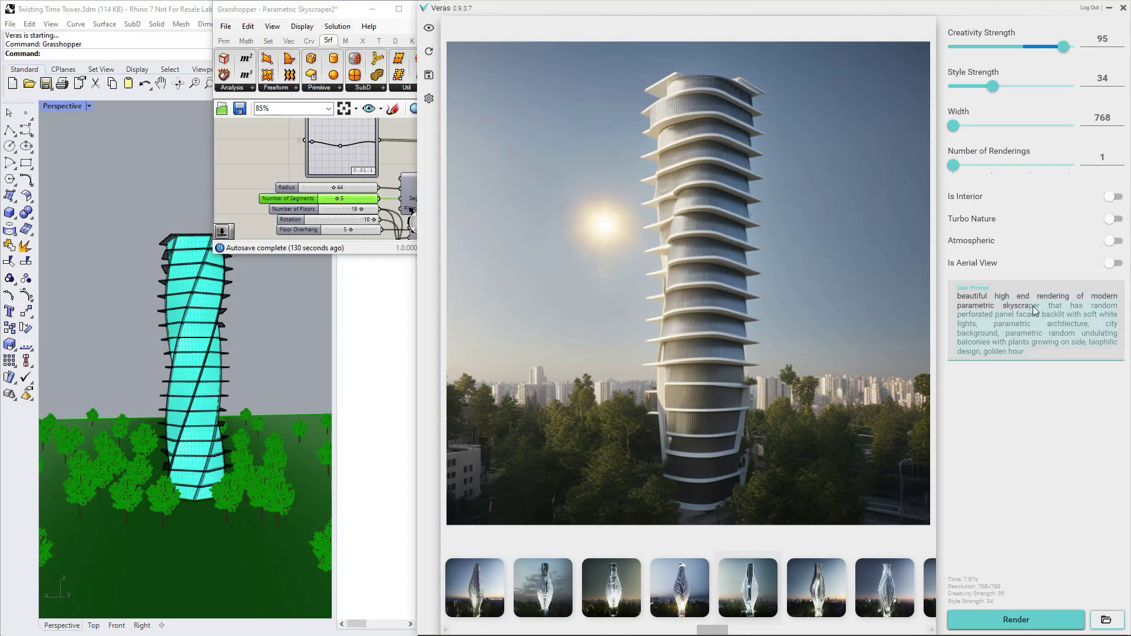
right_click(1048, 305)
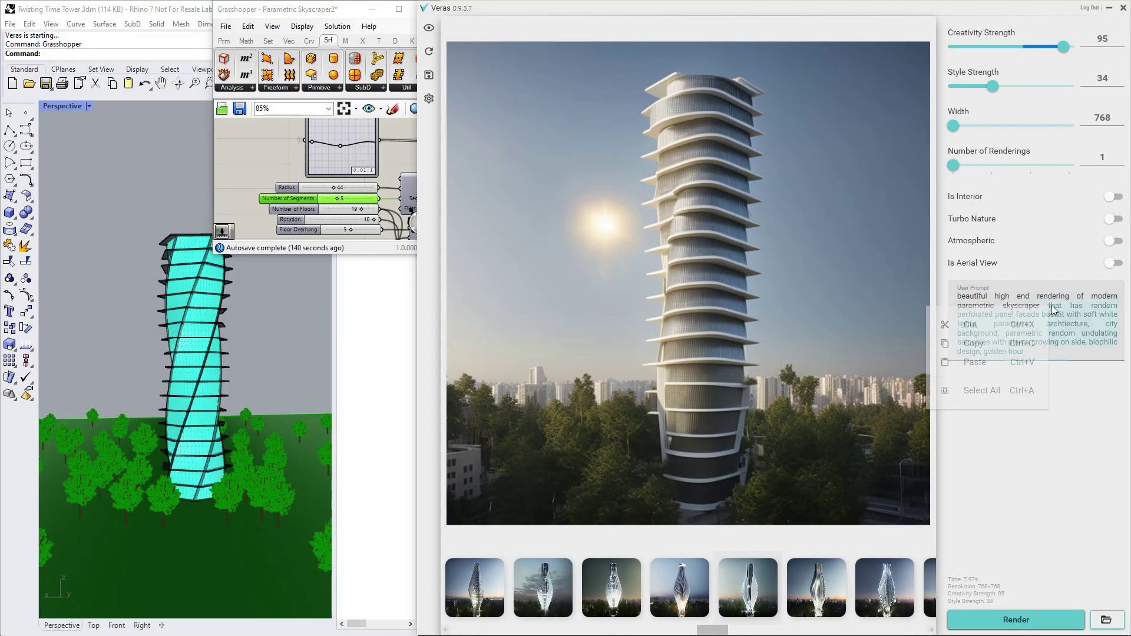
click(973, 359)
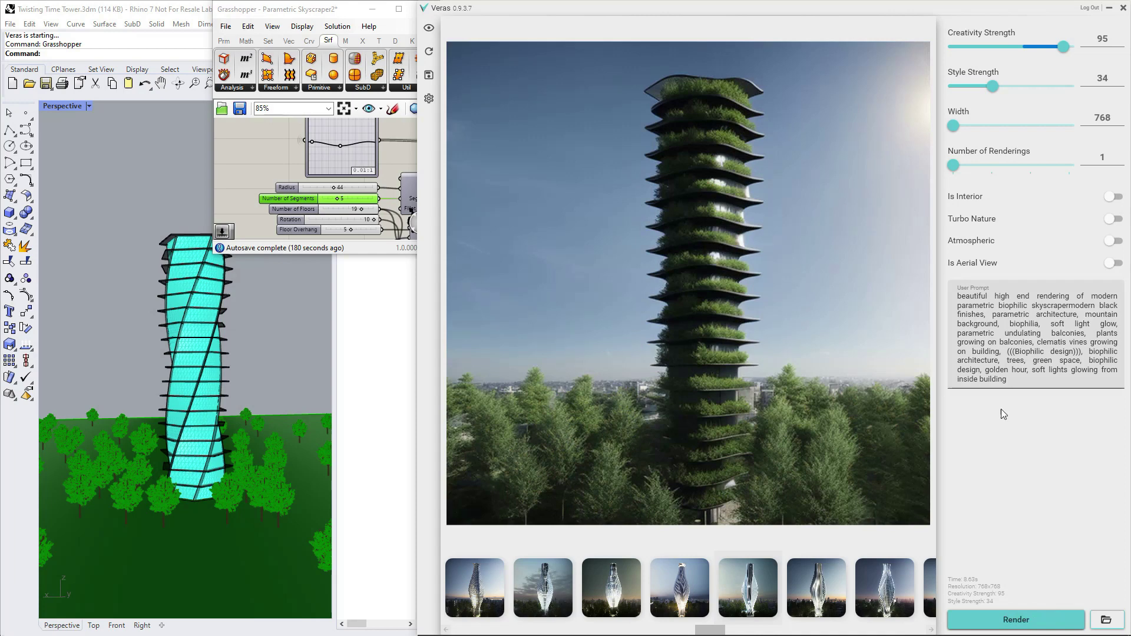
click(1028, 613)
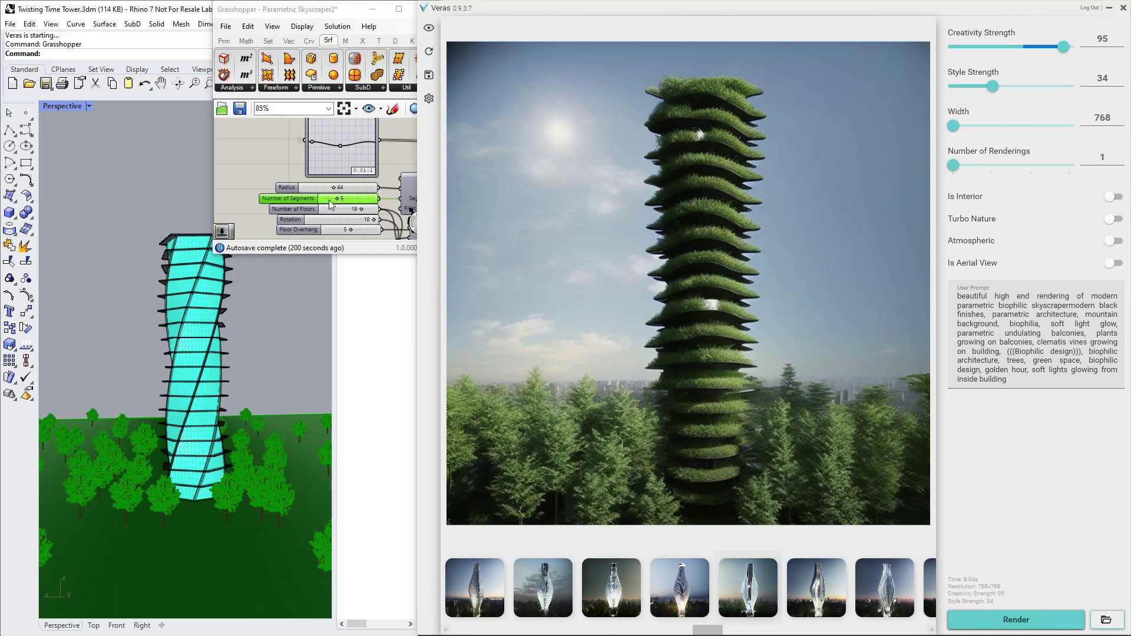
- Set the floor overhang to 6 and the rotation to 5, deepen the profile curve's central dip, and render the tower
drag(349, 231, 338, 231)
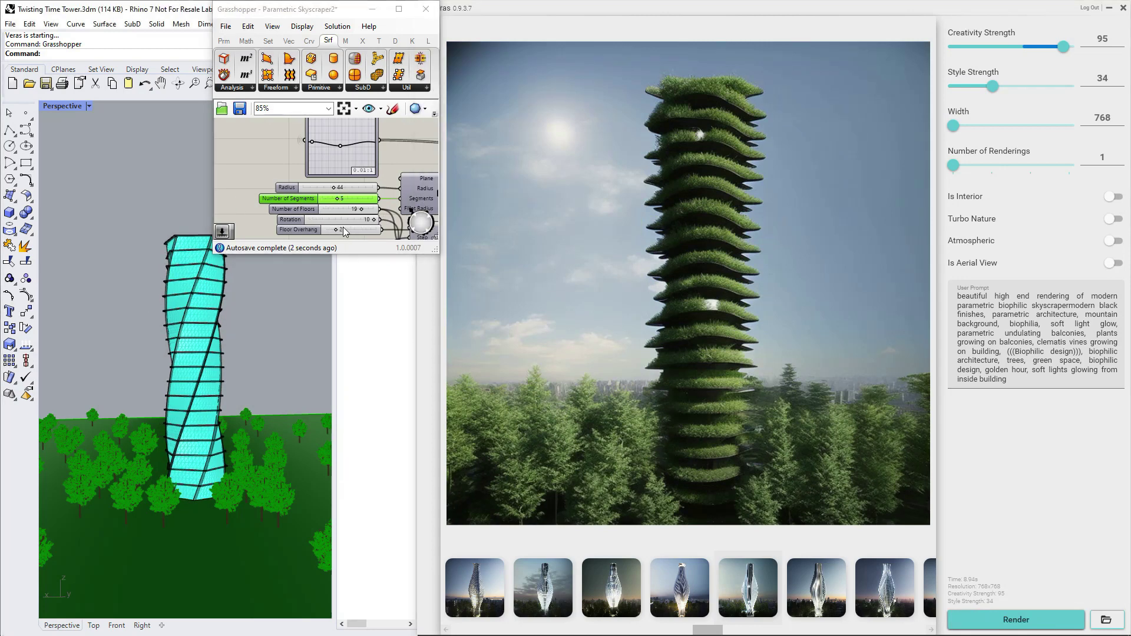
drag(338, 231, 355, 228)
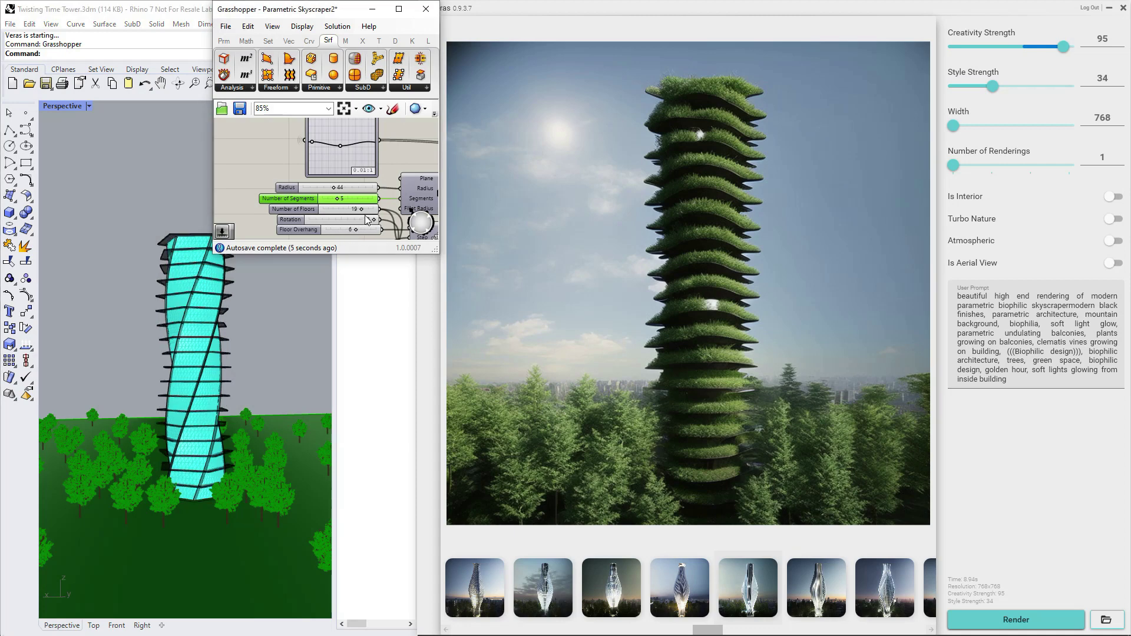
drag(332, 221, 345, 221)
drag(341, 145, 341, 155)
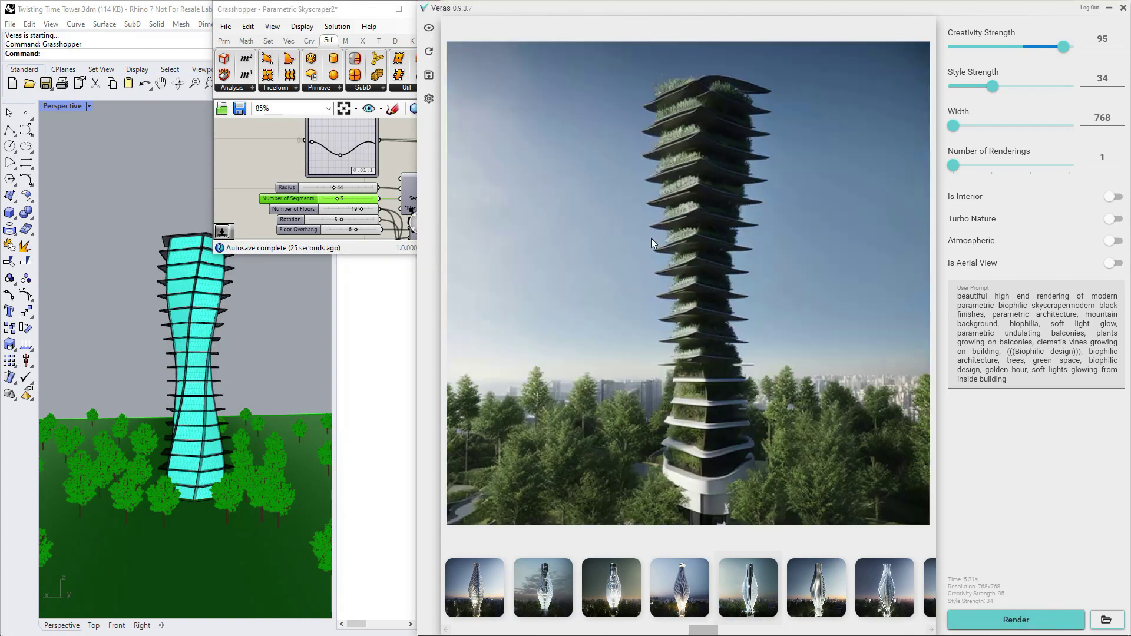
click(1020, 618)
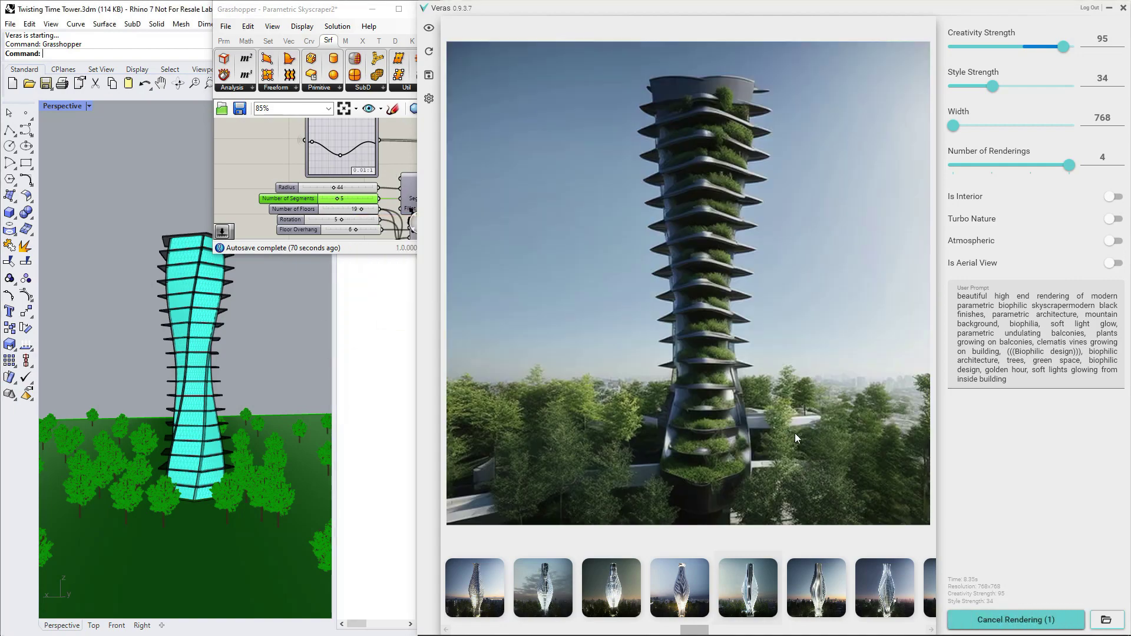
- Set the floor overhang to 3 and render the tower with the number of renderings set to 4
click(356, 229)
drag(355, 230, 340, 232)
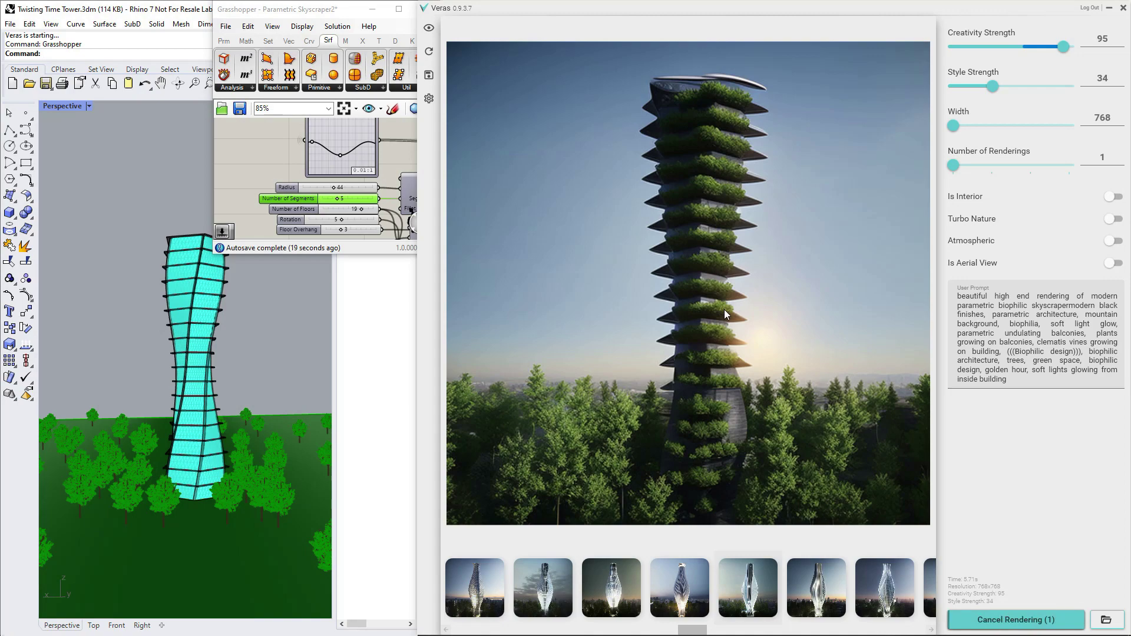
drag(954, 165, 1069, 165)
click(983, 619)
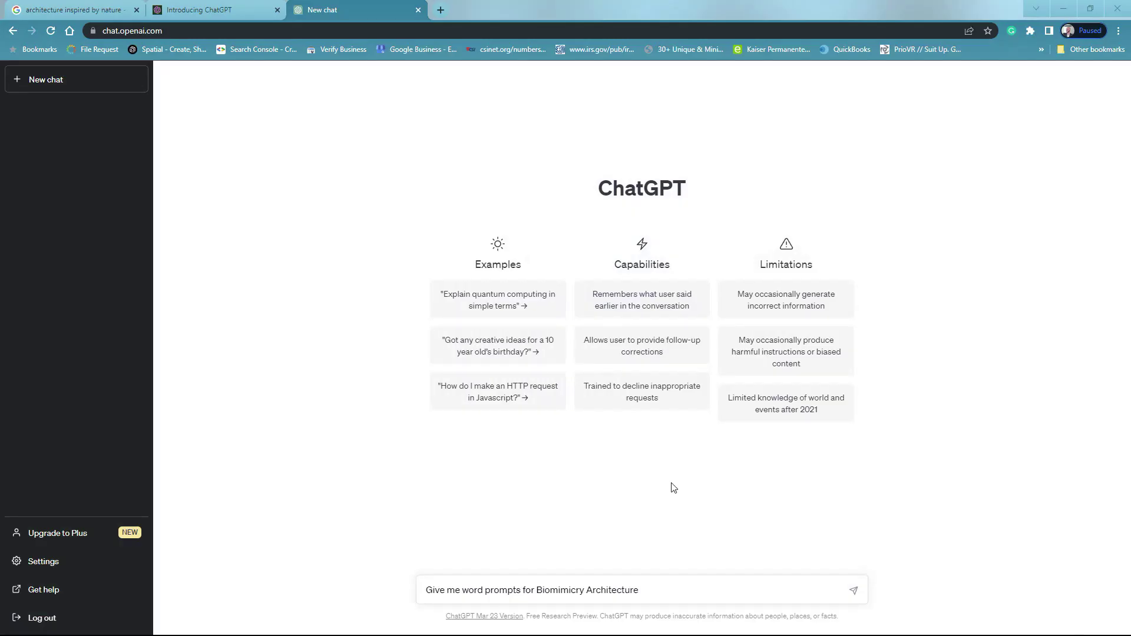
- Reword the ChatGPT message to "Give me word prompts inspired by Biomimicry Architecture" and send it
drag(641, 591, 426, 588)
key(BackSpace)
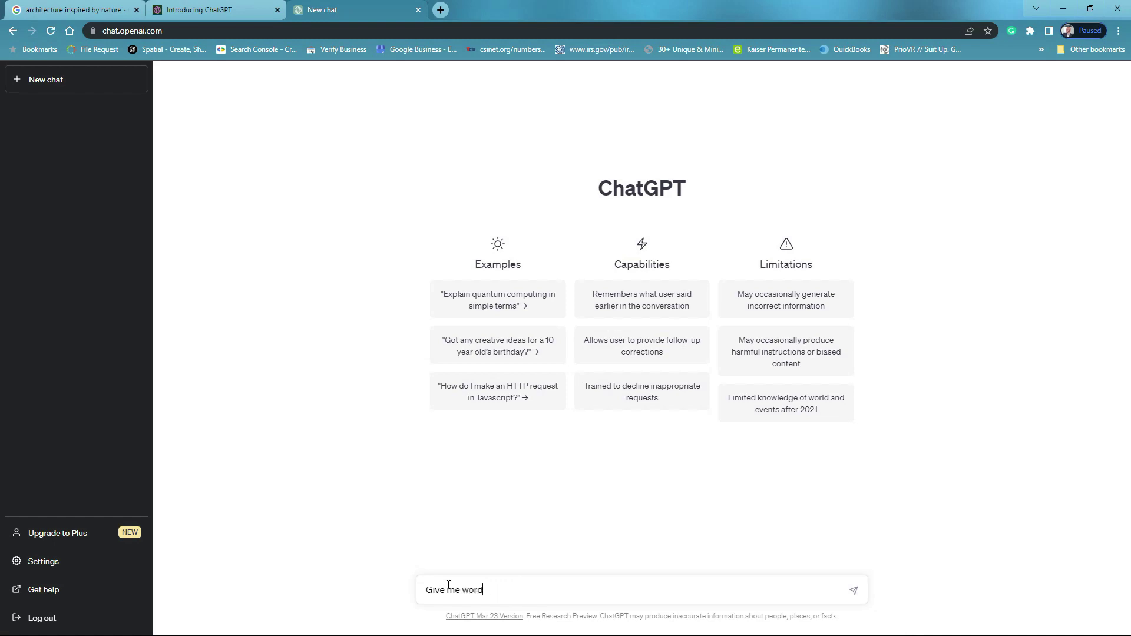
key(ctrl+v)
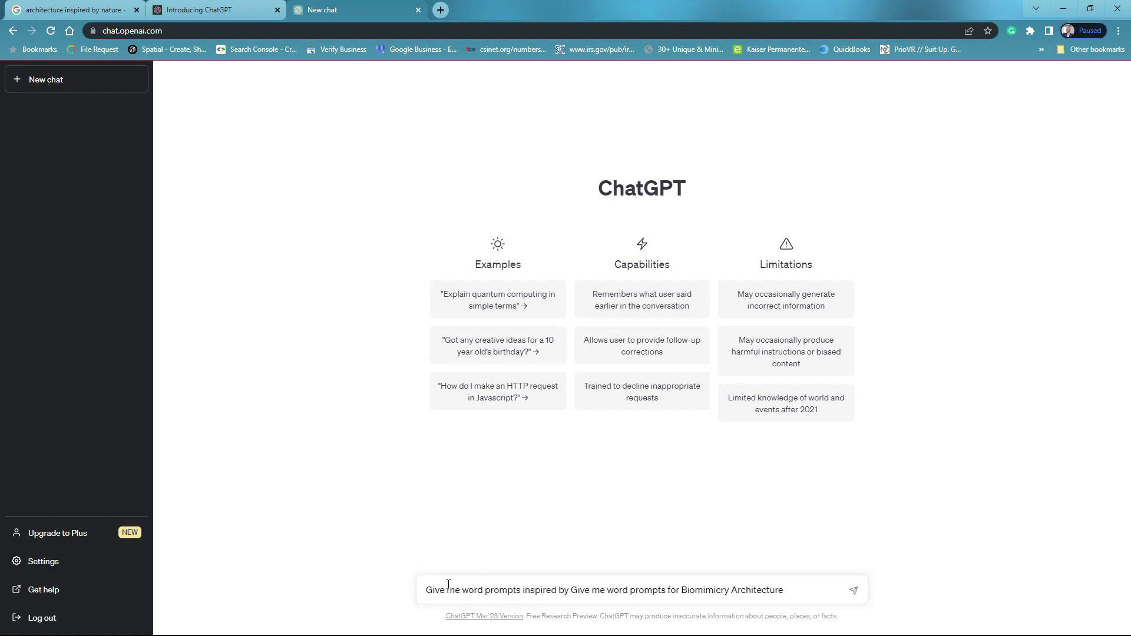
drag(658, 590, 571, 590)
key(BackSpace)
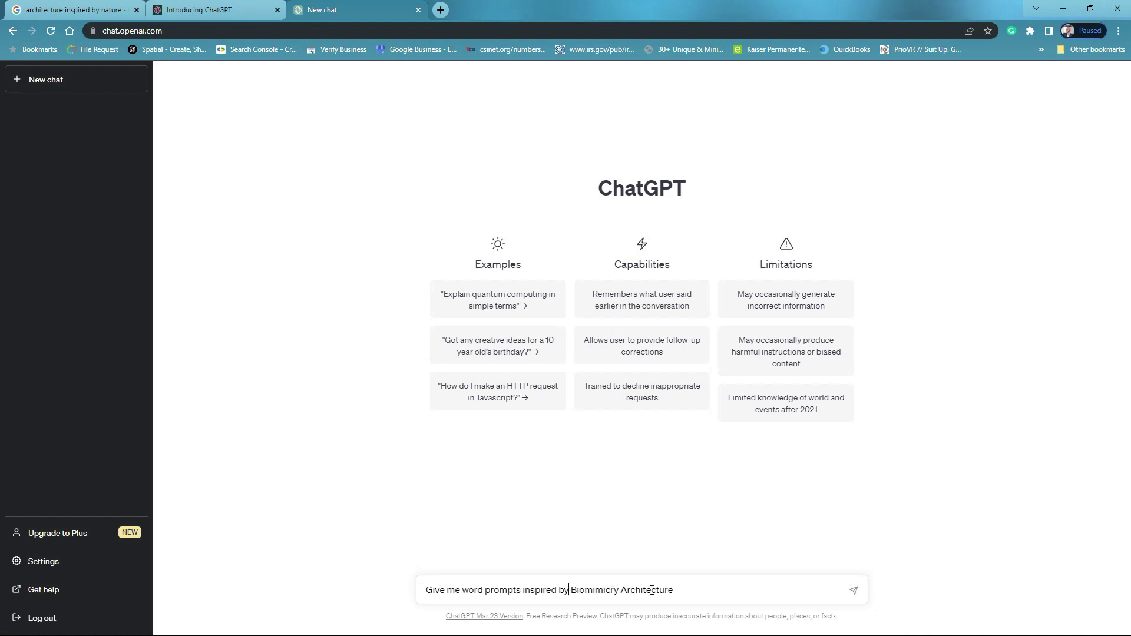
key(Return)
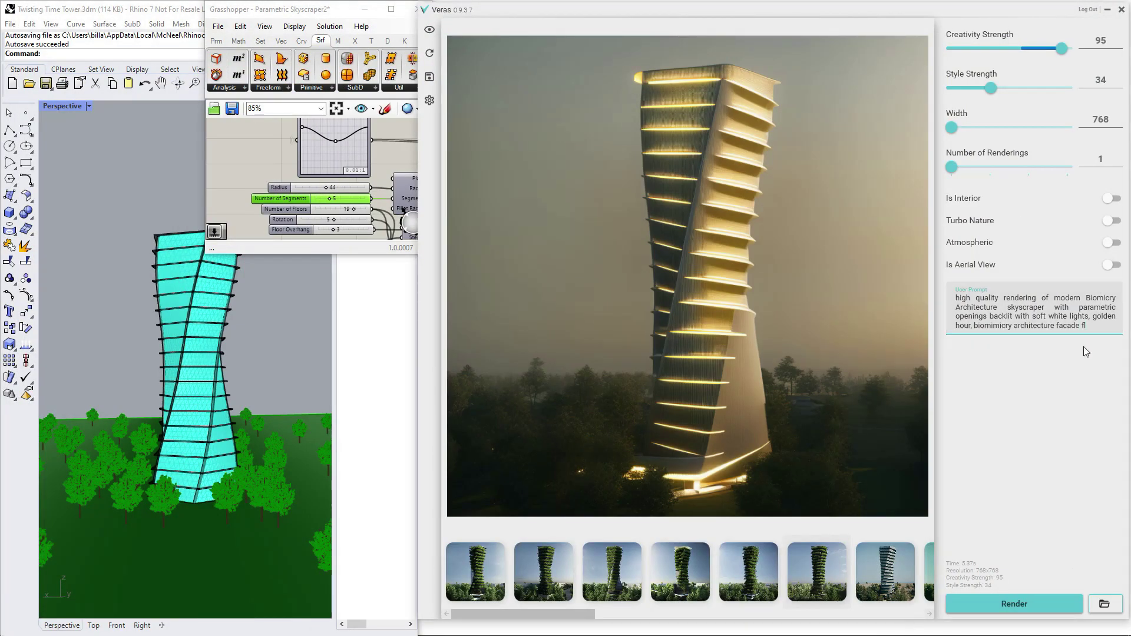
- Complete the Veras prompt's ending as "biomimicry architecture facade inspired by a honeycomb" and render the tower
key(BackSpace)
key(BackSpace)
text(inspired by a)
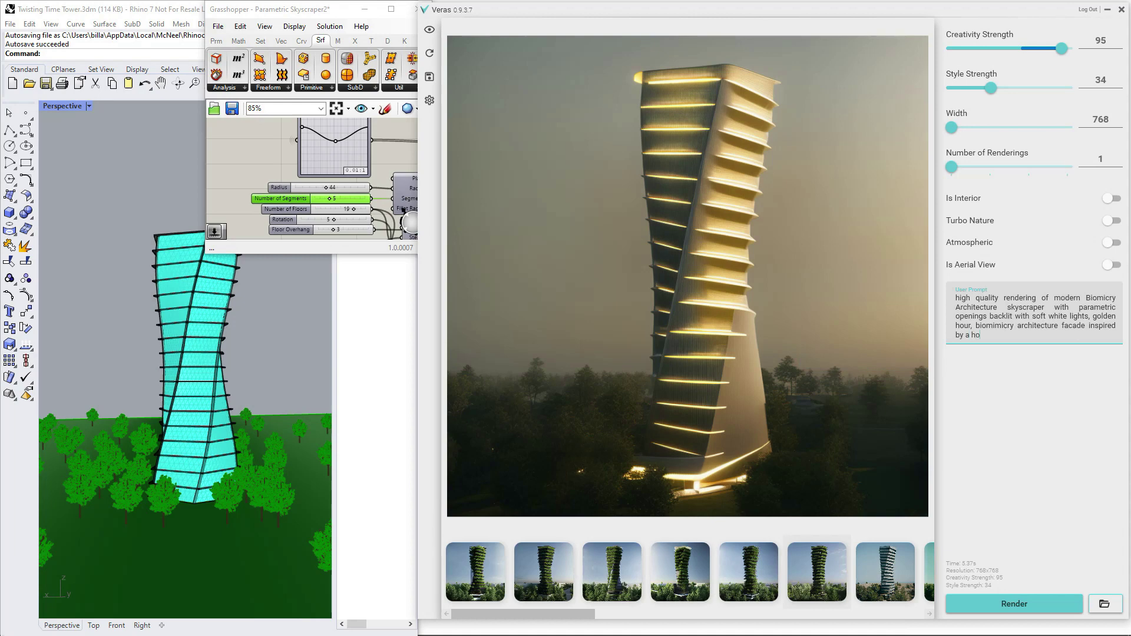
text( honeycomb)
click(1014, 604)
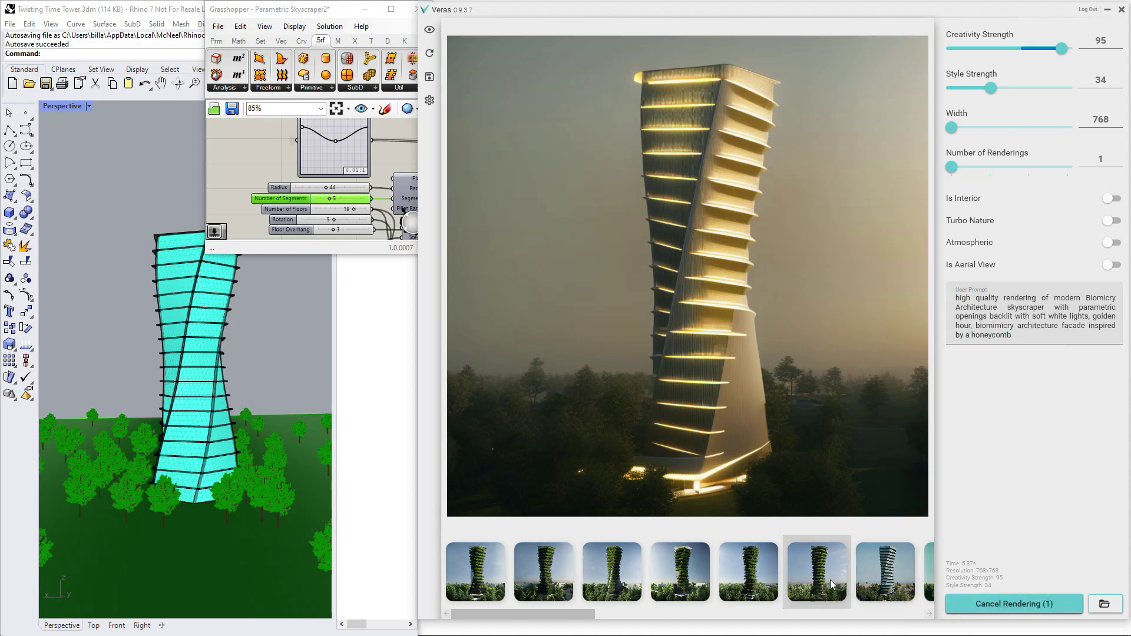
click(1000, 602)
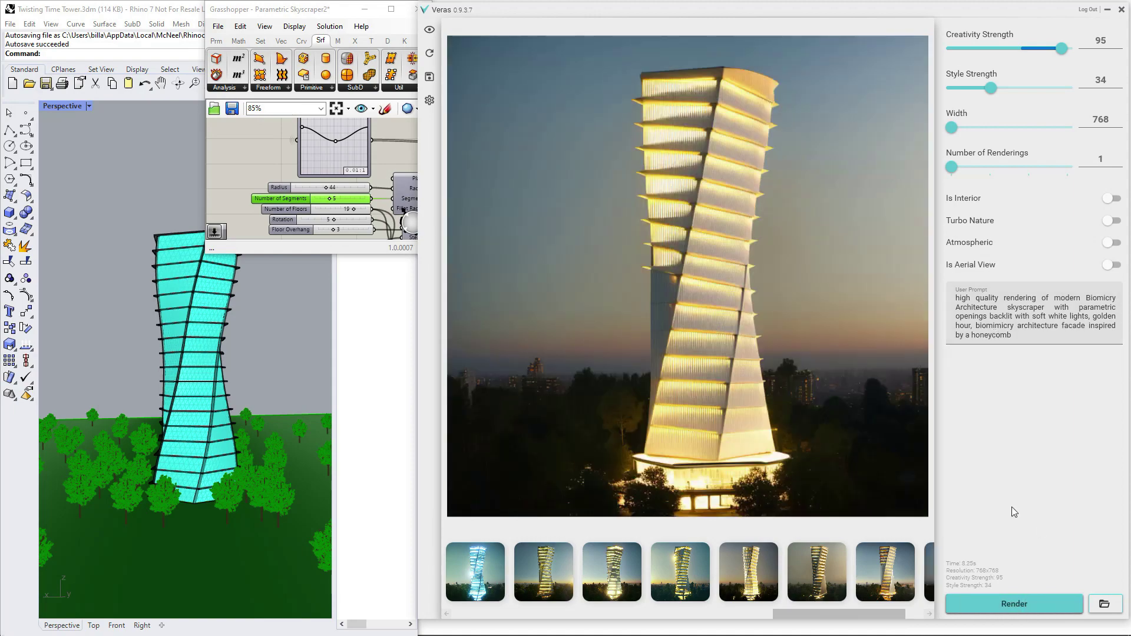
- Add "bee hive" after "modern" in the Veras prompt and render the tower
click(1040, 605)
click(1028, 337)
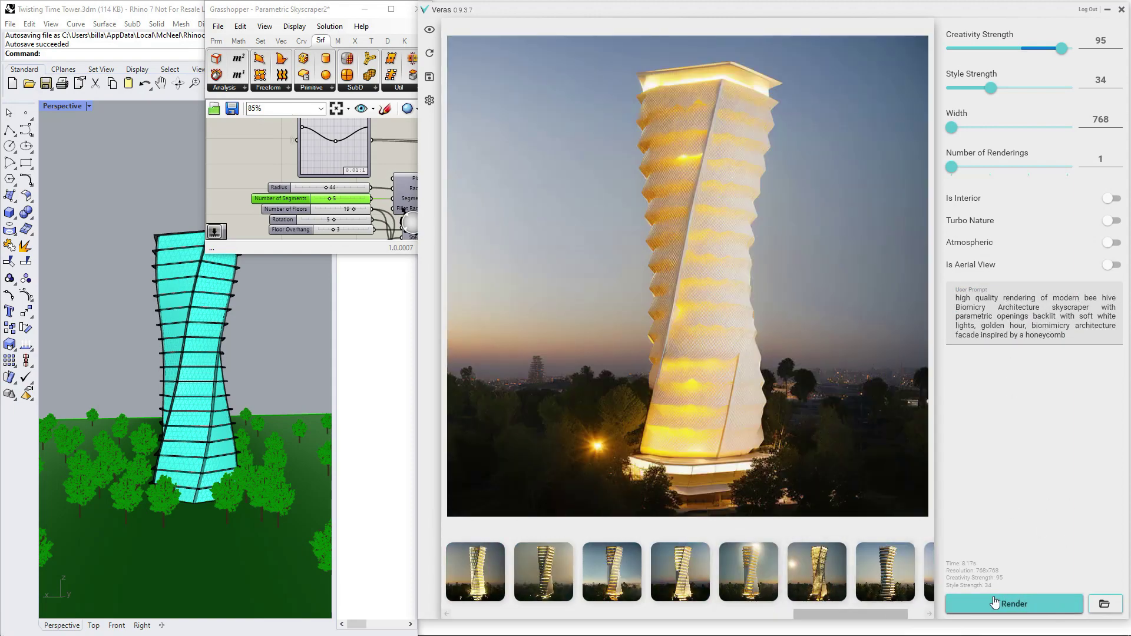
click(1014, 604)
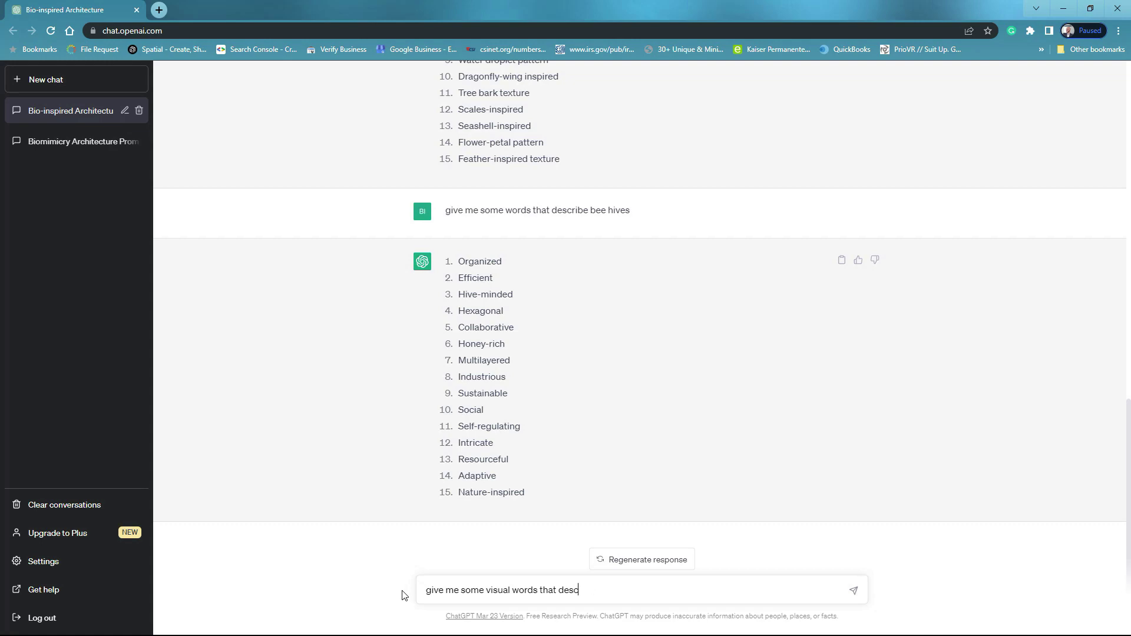
- Ask ChatGPT "give me some visual words that describe a bee hive" and copy "Hexagonal cells" from its answer
text(hive)
key(Return)
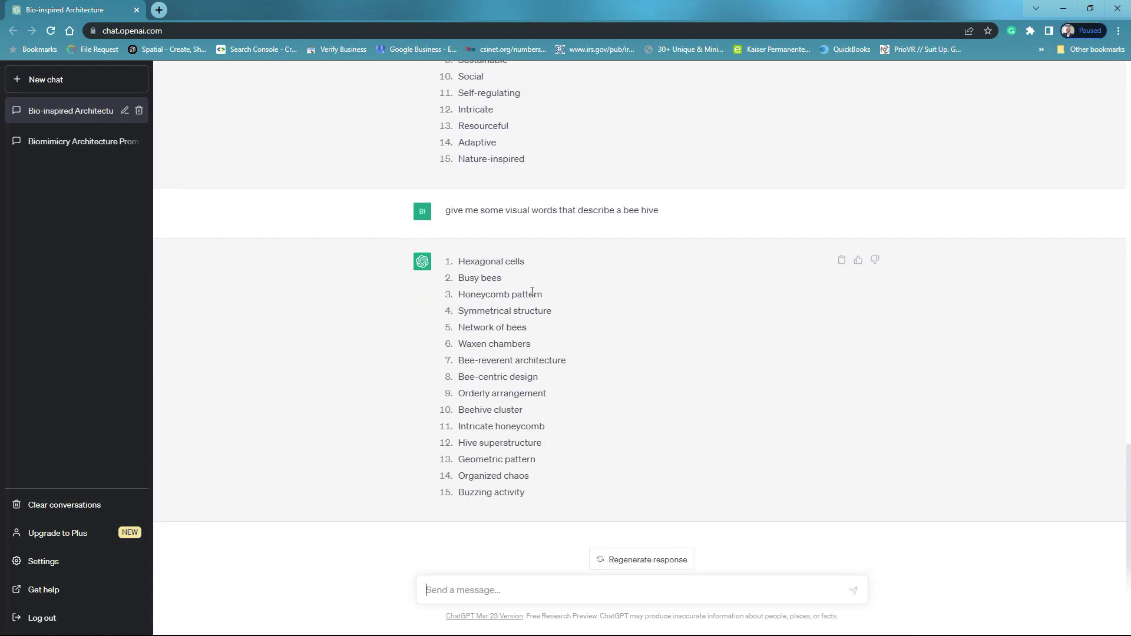
drag(525, 261, 458, 261)
right_click(472, 262)
click(493, 270)
- Switch back to Veras and append ", Hexagonal cells, Honeycomb pattern" from the ChatGPT answer to the prompt
drag(450, 8, 435, 109)
drag(1113, 379, 573, 373)
click(1072, 340)
text(,)
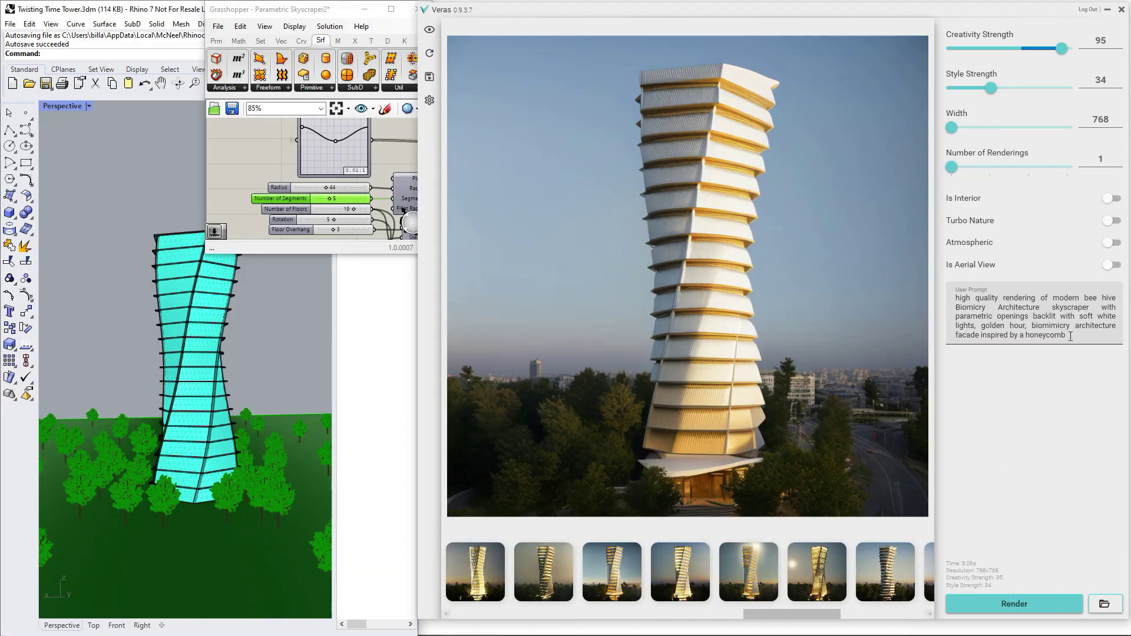
click(1060, 337)
text(,)
key(ctrl+v)
key(alt+Tab)
click(997, 349)
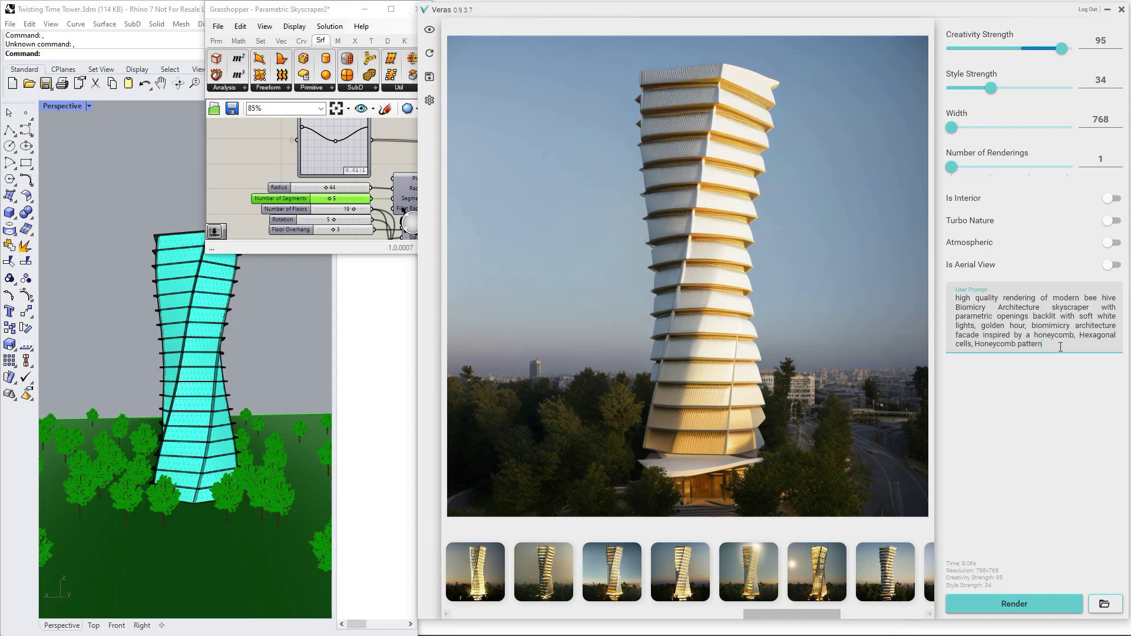
- Append ", hive structure, geometric pattern" to the end of the prompt and render the tower
text(geometric pattern)
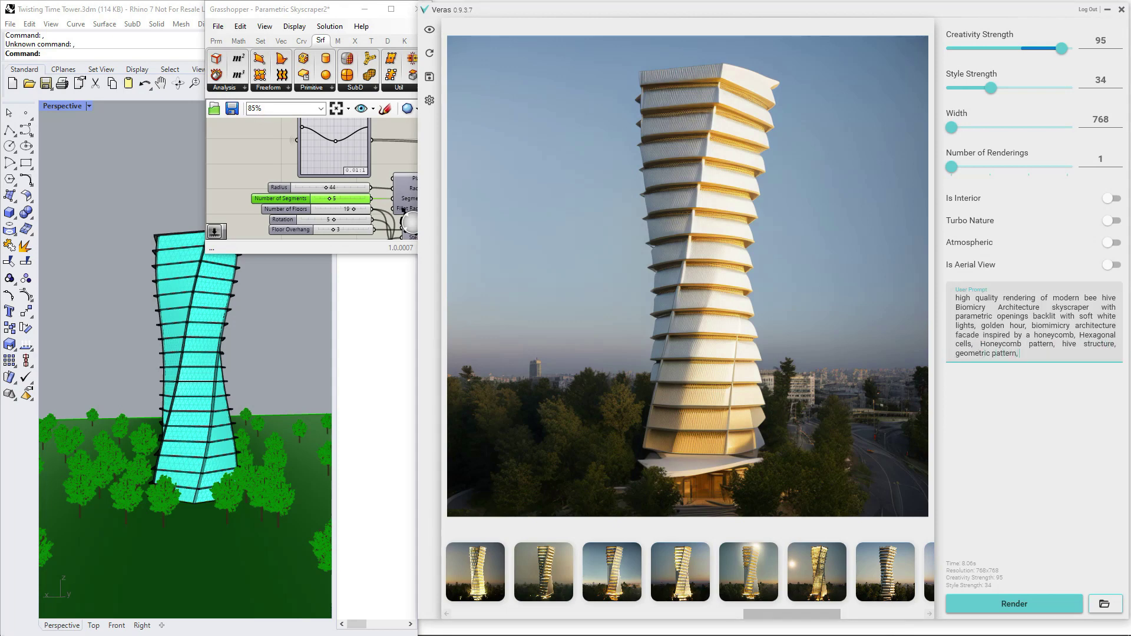
click(1025, 607)
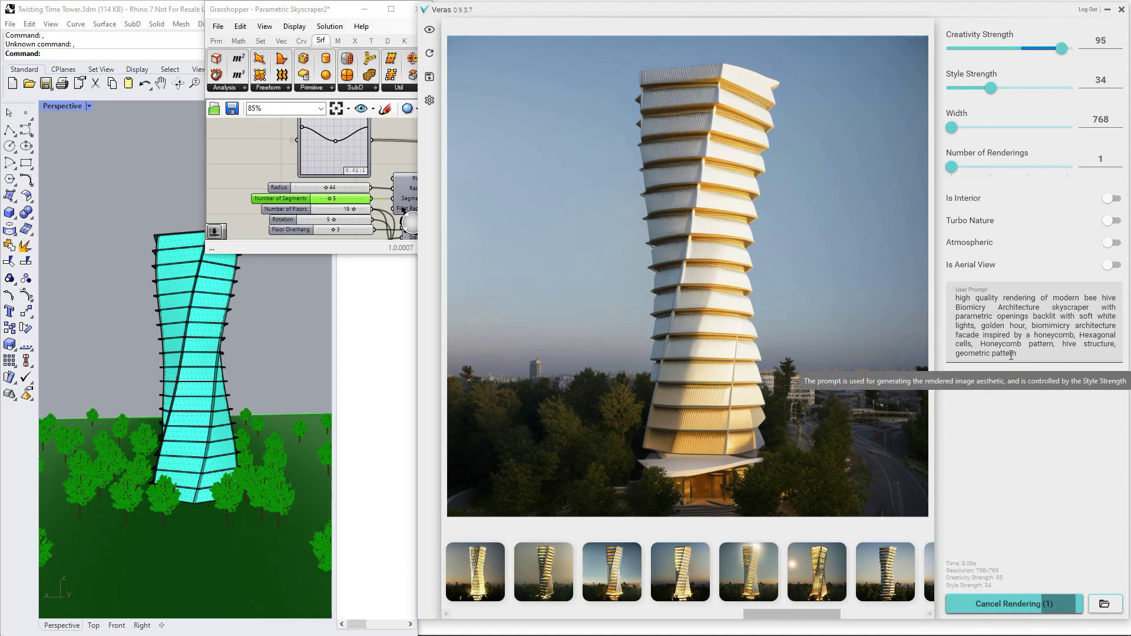
click(1014, 605)
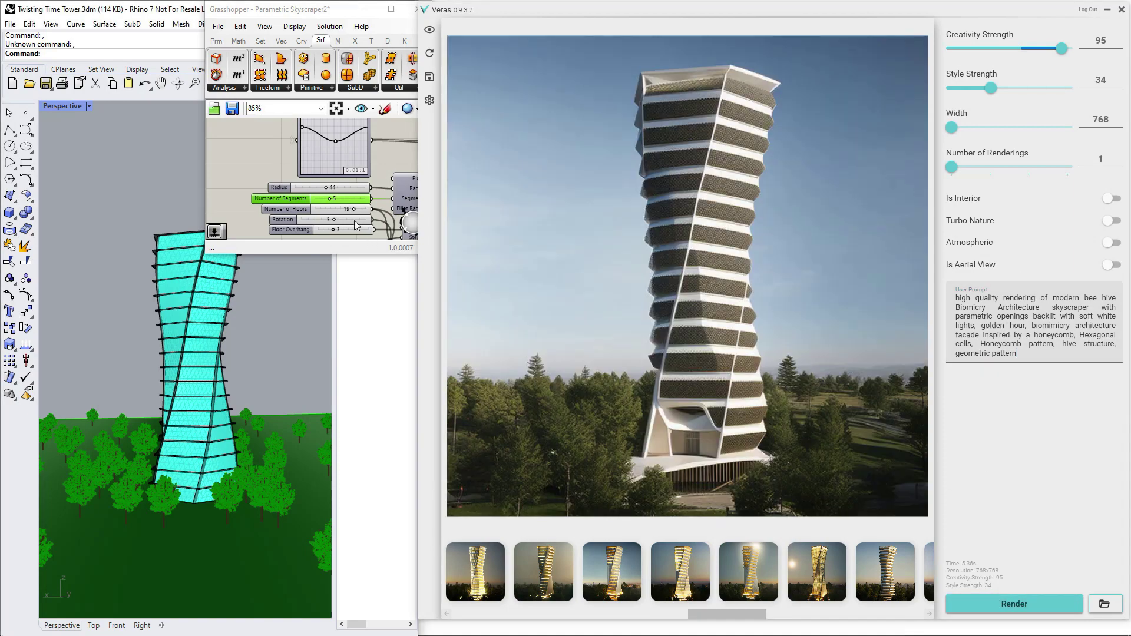
- Set the number of segments to 9 in Grasshopper and render several versions of the honeycomb tower
click(332, 199)
drag(360, 199, 361, 200)
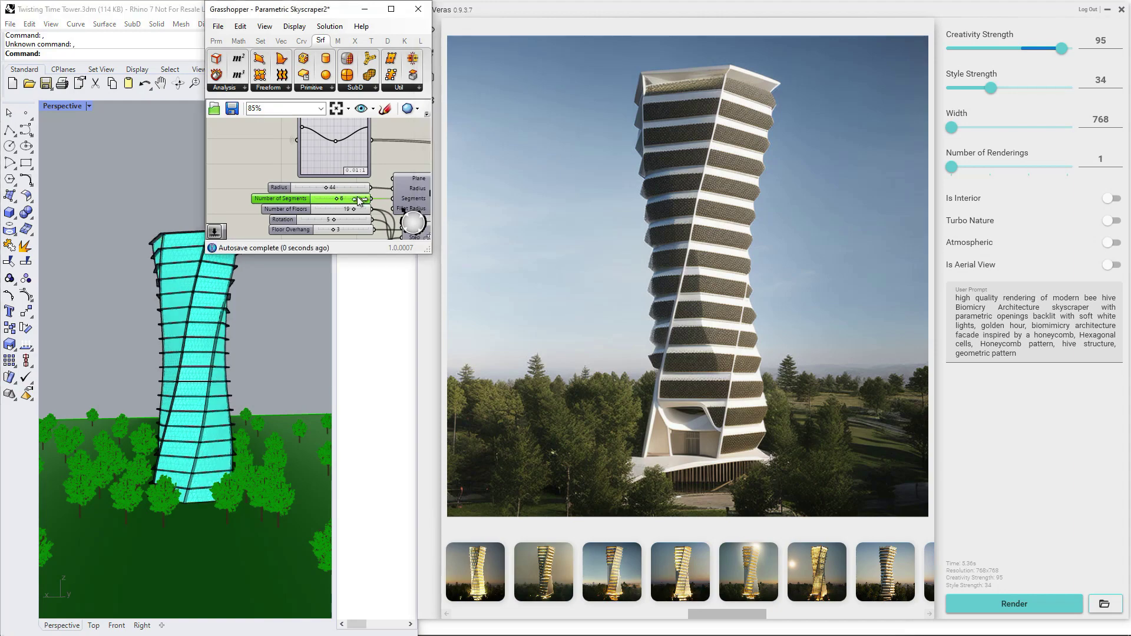
click(1014, 604)
click(1032, 604)
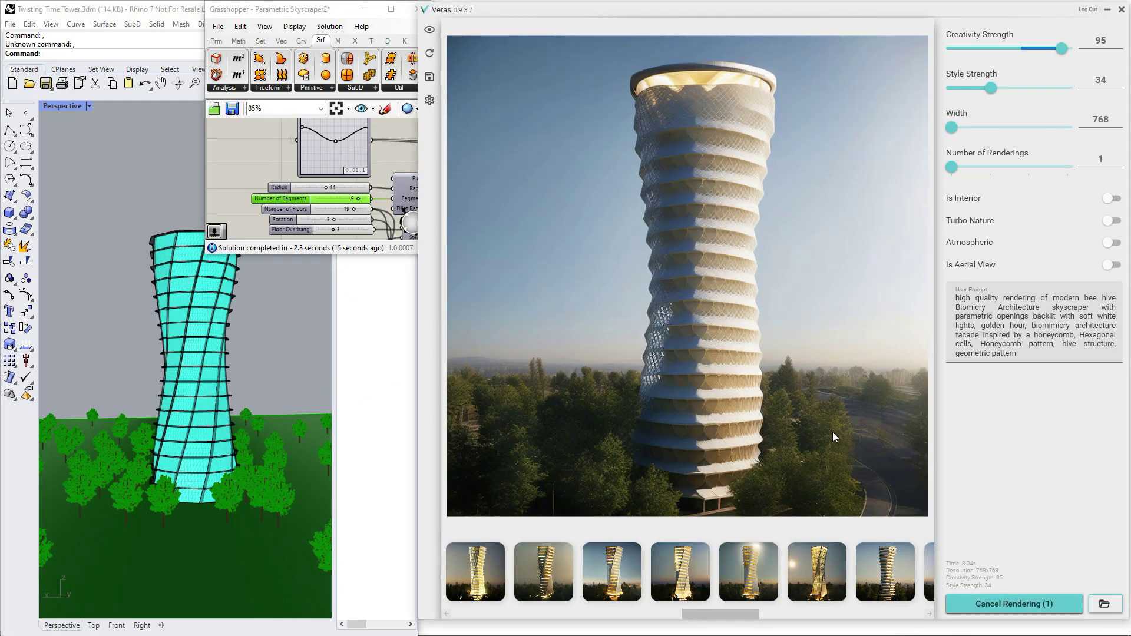
click(1032, 604)
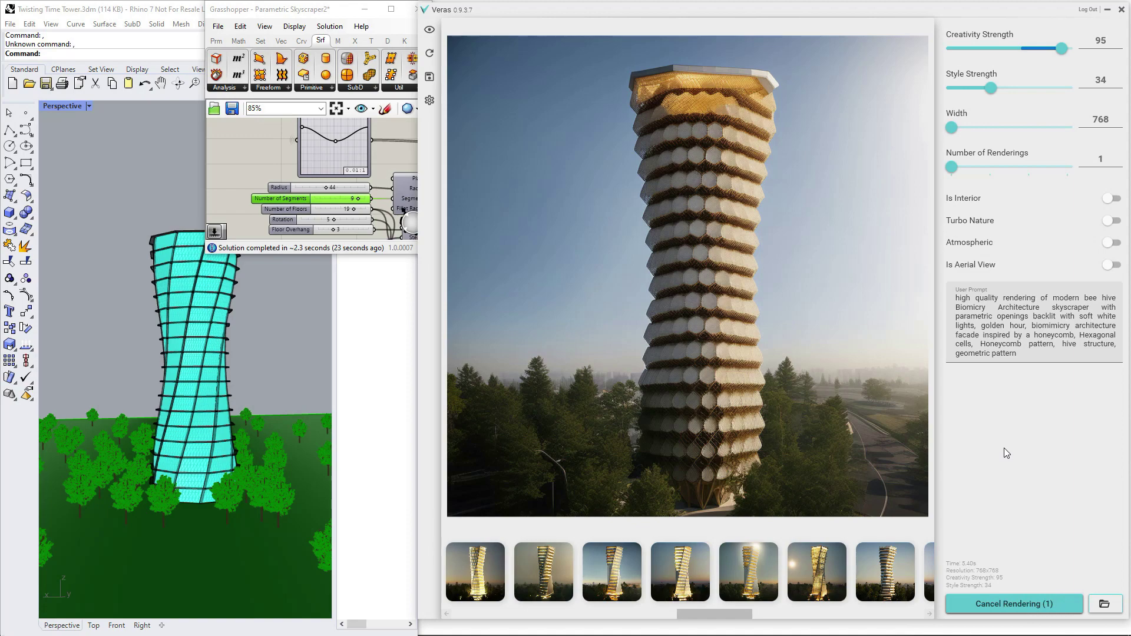
- Set the number of renderings to 4 and render further batches of the nine-segment tower
click(1030, 606)
drag(951, 167, 1084, 167)
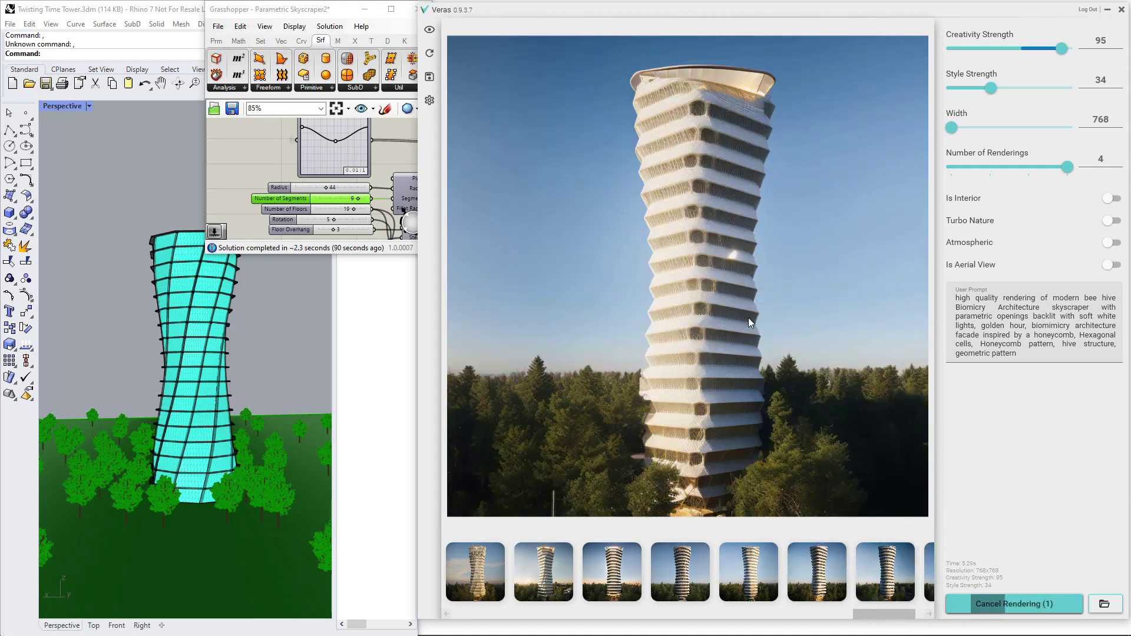
click(997, 605)
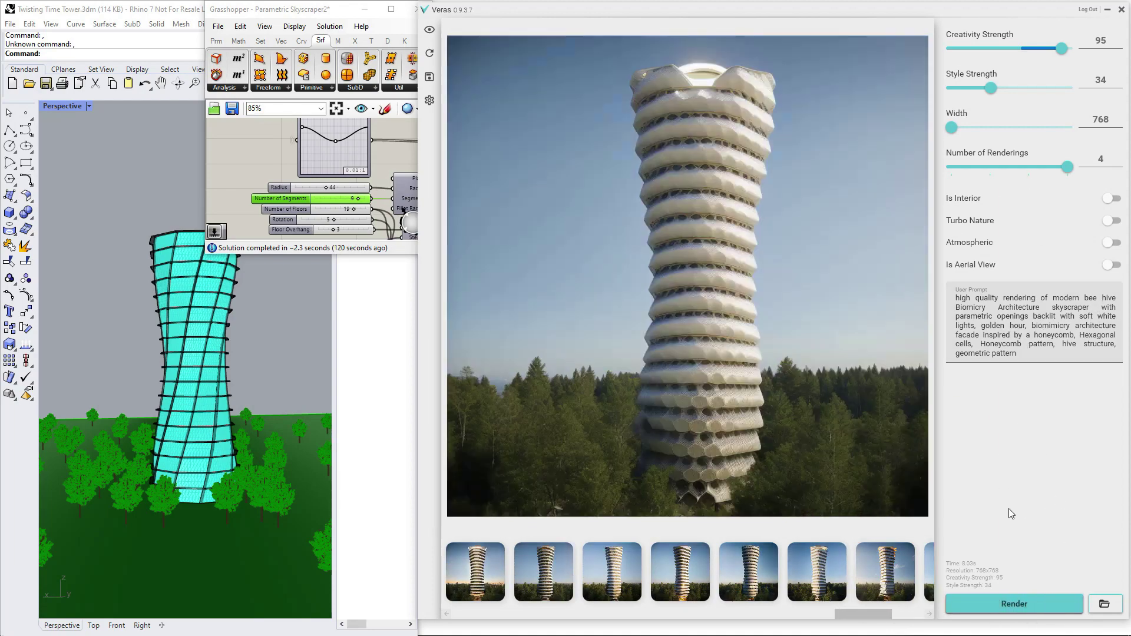
click(997, 604)
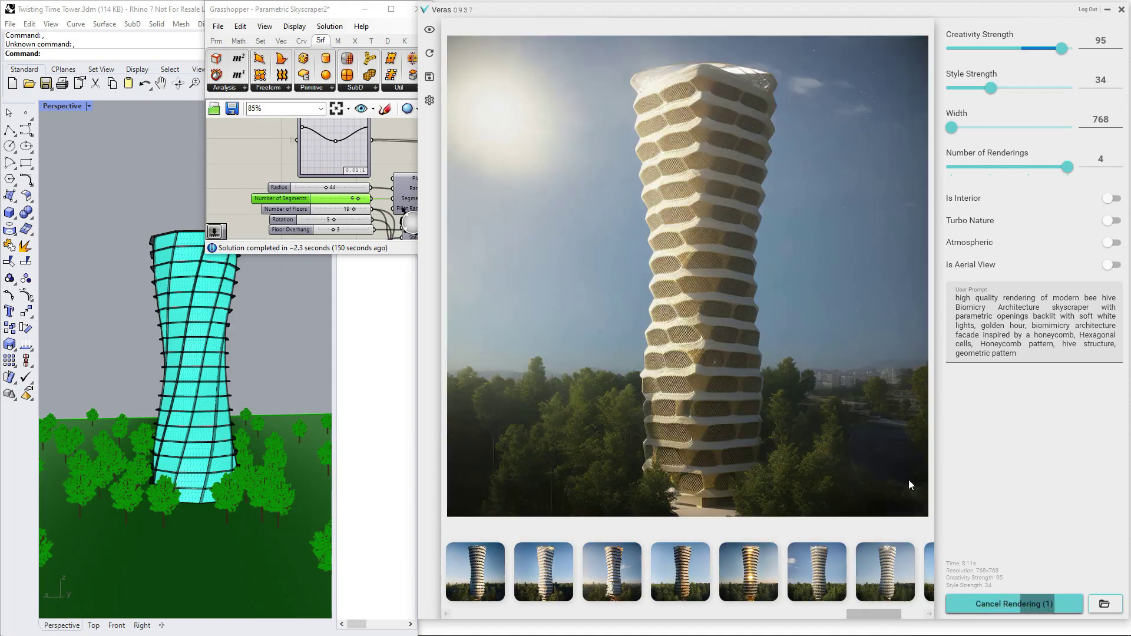
- Reshape the tower's profile curve with lowered ends and a raised middle so the tower bulges at mid-height
click(304, 153)
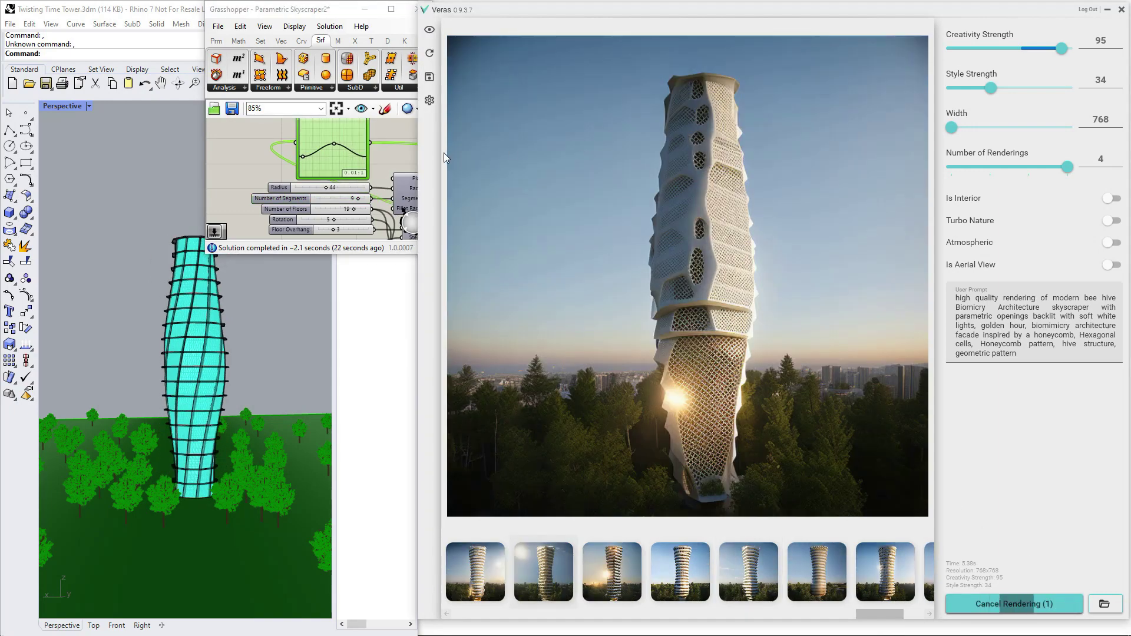
drag(334, 143, 333, 131)
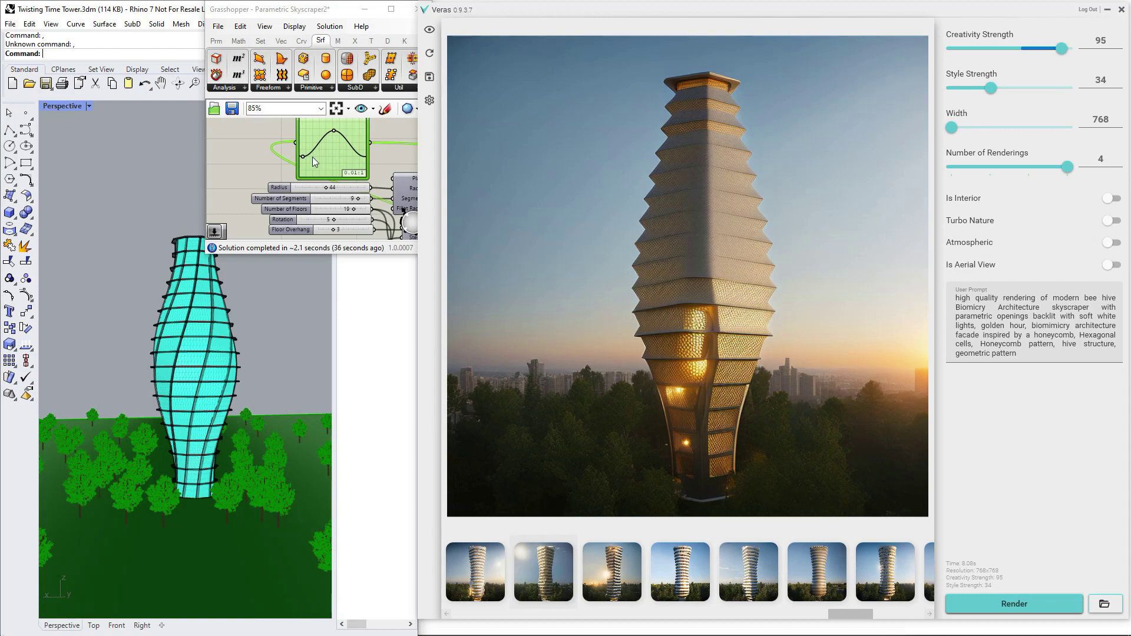
click(303, 156)
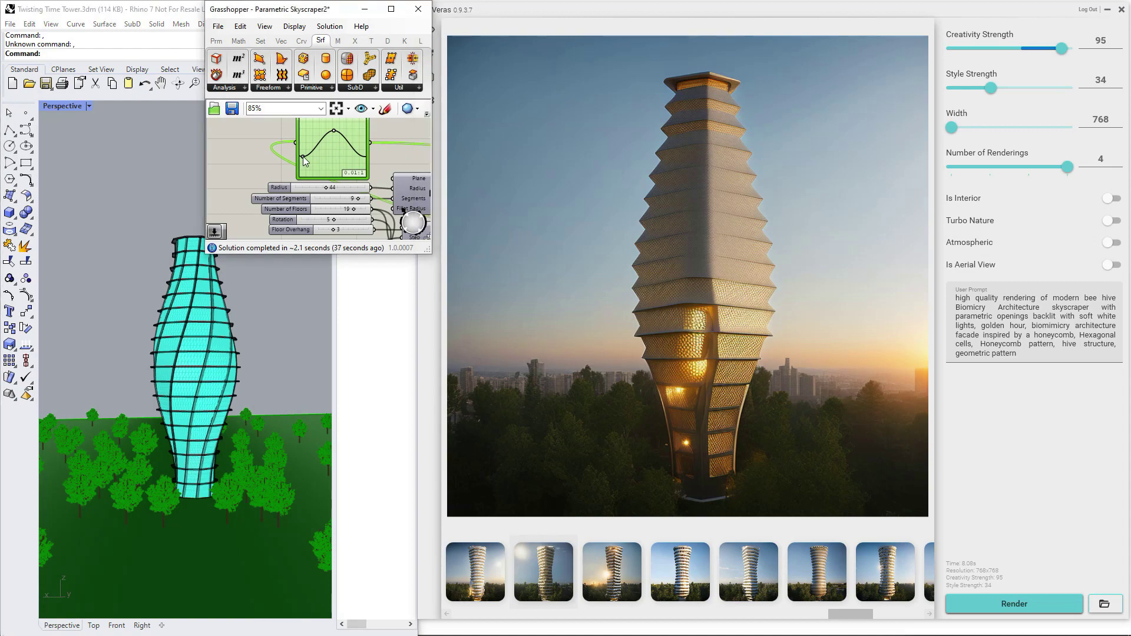